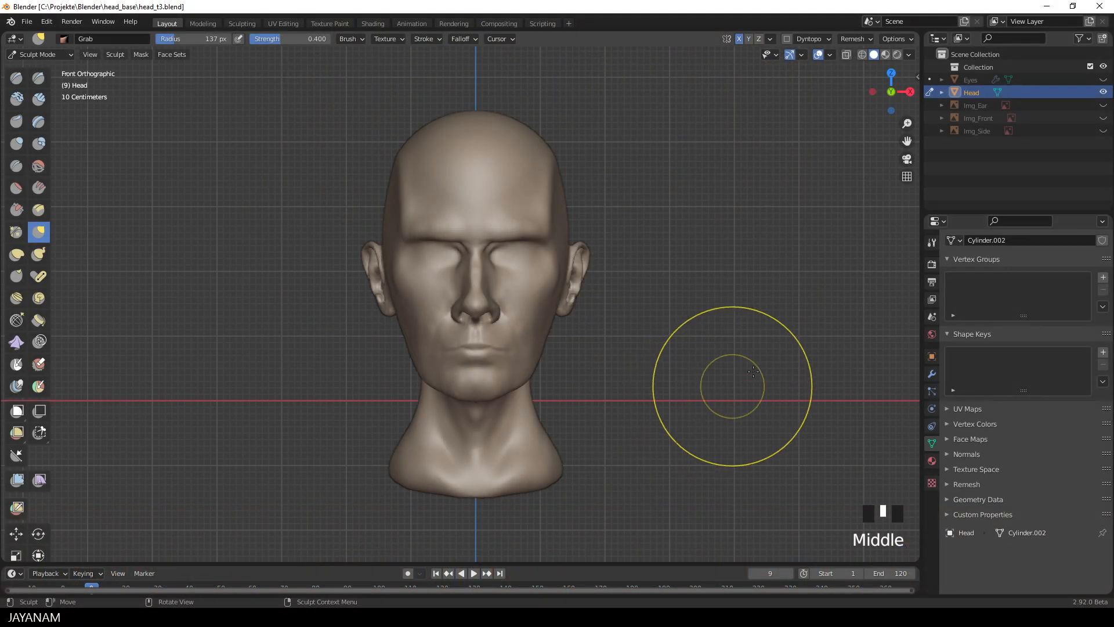
Step: Hide the viewport statistics overlay and frame the face in a straight-on front view
{"action": "middle_click_drag", "start_coordinate": [714, 384], "coordinate": [731, 357]}
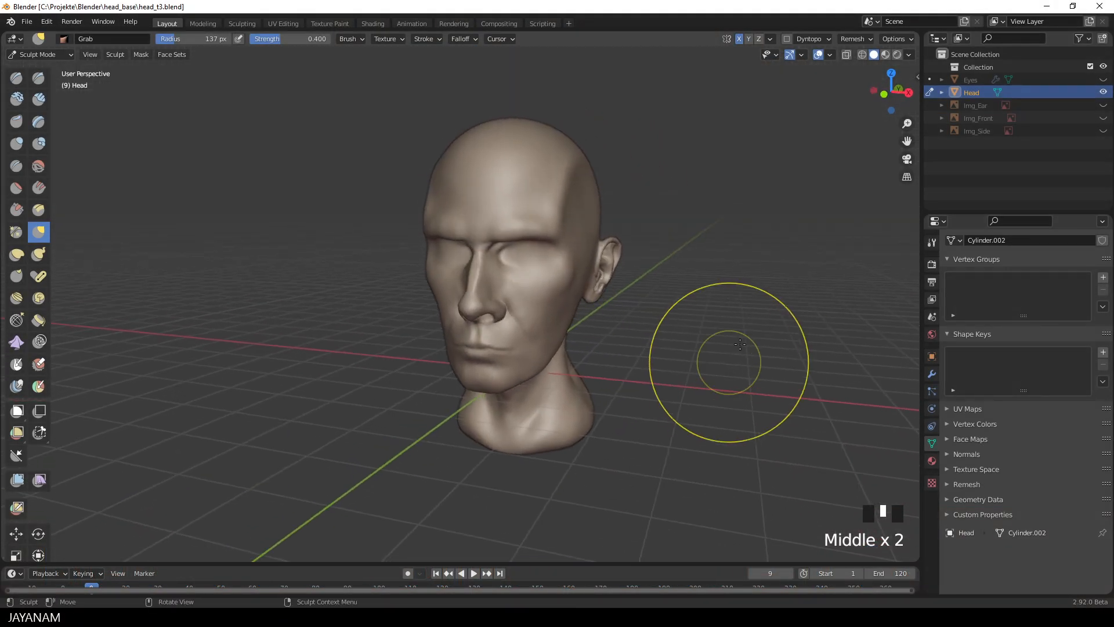
{"action": "left_click", "coordinate": [832, 54]}
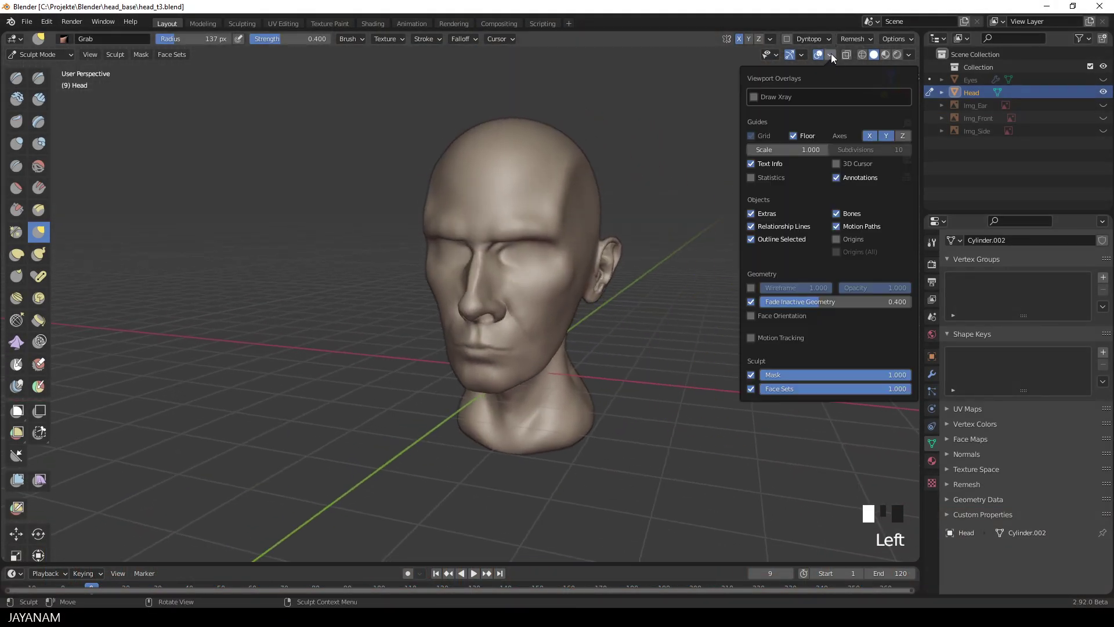
{"action": "left_click", "coordinate": [750, 178]}
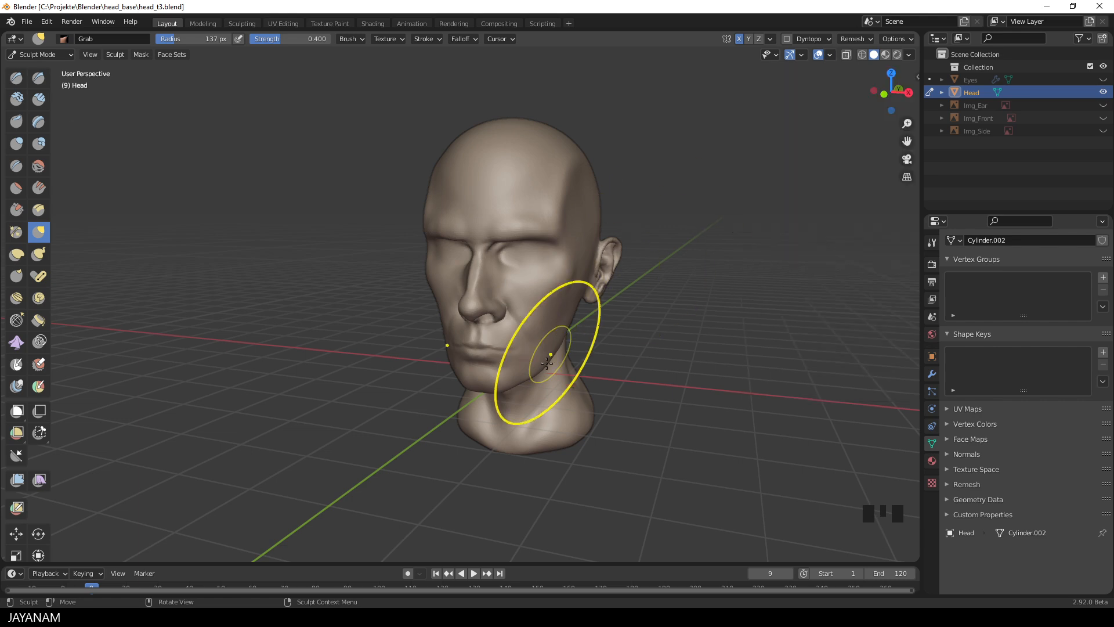
{"action": "middle_click_drag", "start_coordinate": [653, 383], "coordinate": [686, 362], "text": "alt"}
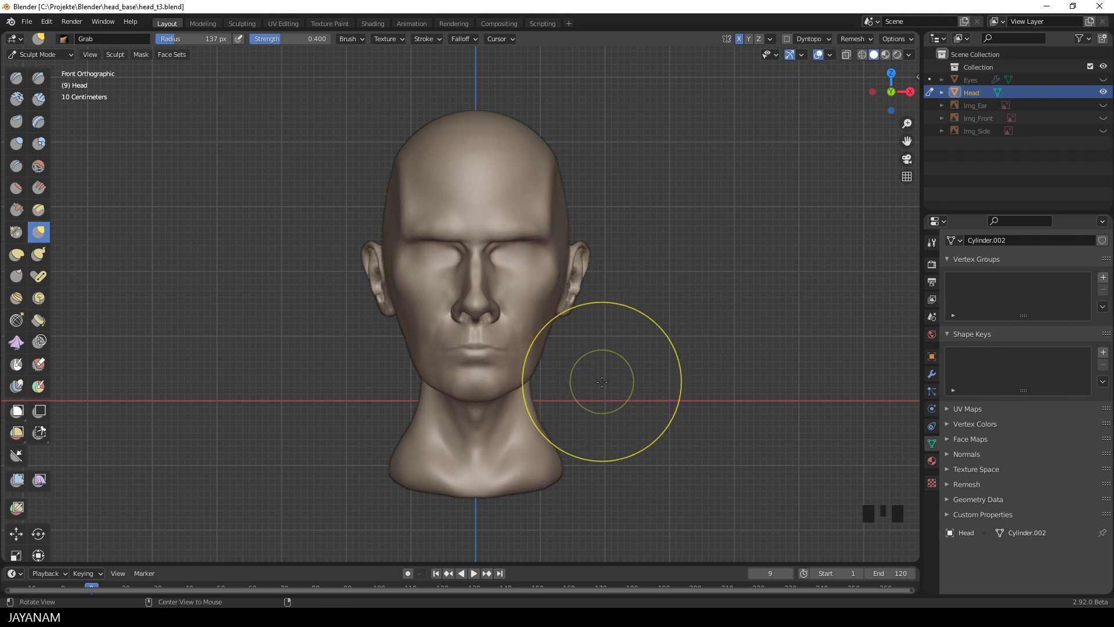
{"action": "mouse_move", "coordinate": [601, 381]}
{"action": "middle_mouse_down", "text": "alt"}
{"action": "mouse_move", "coordinate": [609, 346]}
{"action": "mouse_move", "coordinate": [627, 366]}
{"action": "mouse_move", "coordinate": [576, 366]}
{"action": "mouse_move", "coordinate": [595, 363]}
{"action": "mouse_move", "coordinate": [594, 332]}
{"action": "middle_mouse_up", "text": "alt"}
Step: With a smaller Crease brush, carve the nasolabial fold, invert-crease the cheek and smooth it
{"action": "left_click", "coordinate": [17, 166]}
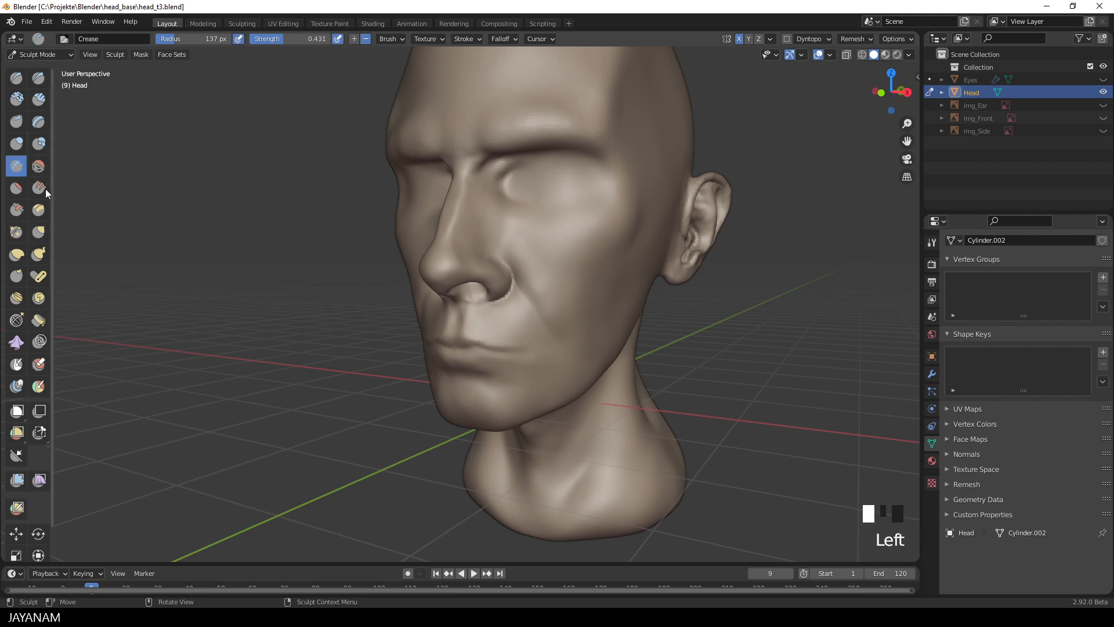
{"action": "key", "text": "f"}
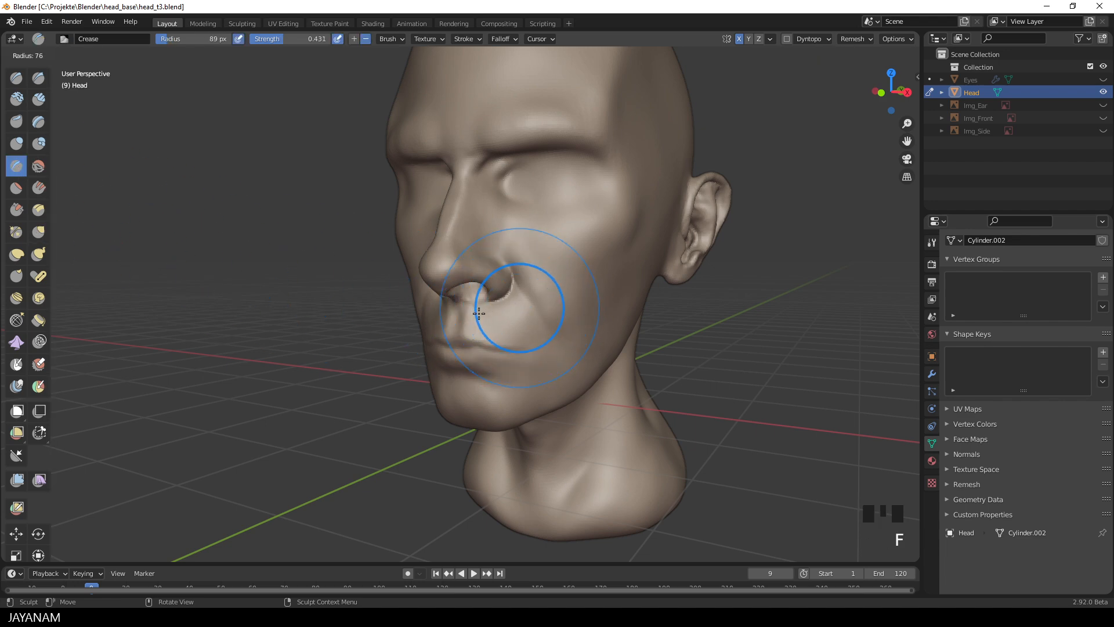
{"action": "left_click", "coordinate": [463, 322]}
{"action": "mouse_move", "coordinate": [540, 340]}
{"action": "middle_mouse_down", "text": "shift"}
{"action": "mouse_move", "coordinate": [522, 366]}
{"action": "mouse_move", "coordinate": [487, 288]}
{"action": "middle_mouse_up", "text": "shift"}
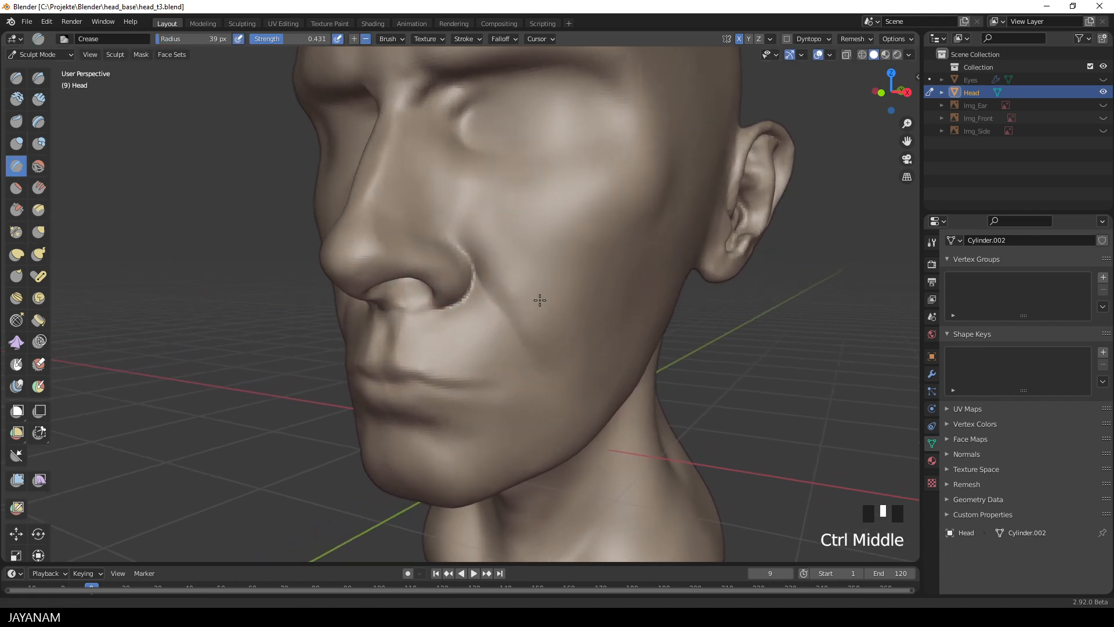
{"action": "left_click_drag", "start_coordinate": [471, 256], "coordinate": [476, 272]}
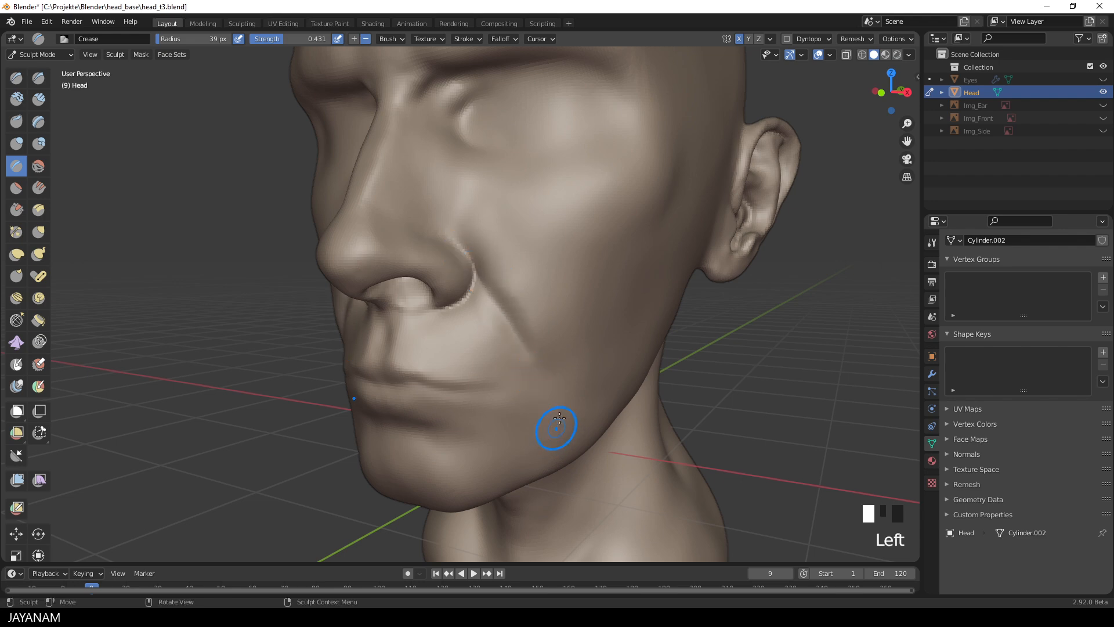
{"action": "left_click_drag", "start_coordinate": [510, 347], "coordinate": [504, 349], "text": "ctrl"}
{"action": "mouse_move", "coordinate": [520, 367]}
{"action": "left_mouse_down", "text": "shift"}
{"action": "mouse_move", "coordinate": [496, 340]}
{"action": "mouse_move", "coordinate": [535, 393]}
{"action": "left_mouse_up", "text": "shift"}
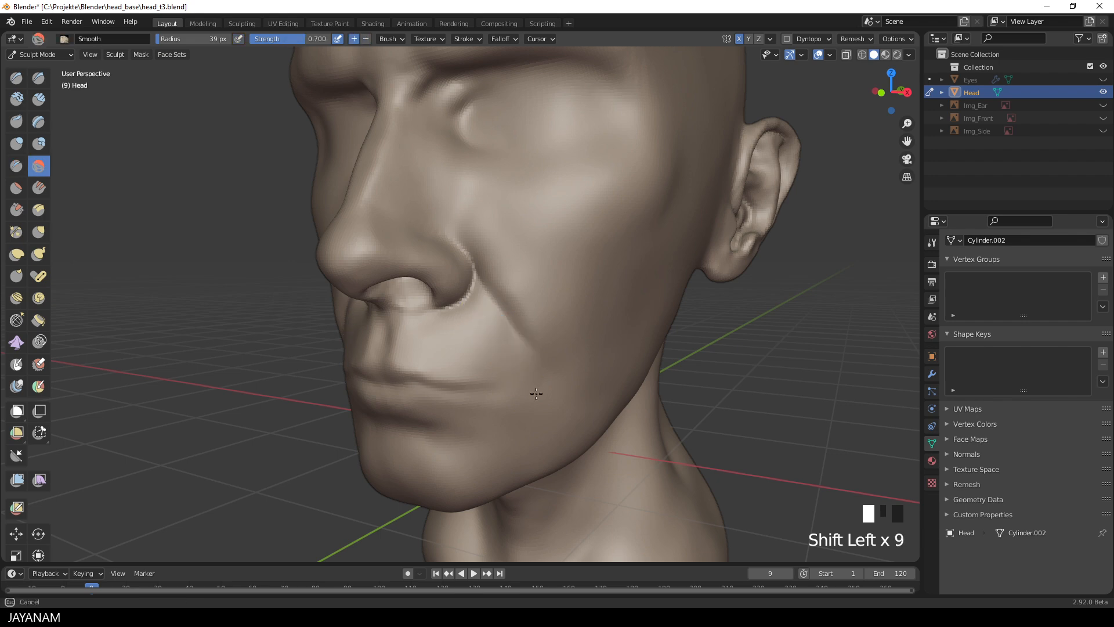
Step: With a larger Inflate brush, puff up the cheek beside the nose and smooth it
{"action": "key", "text": "i"}
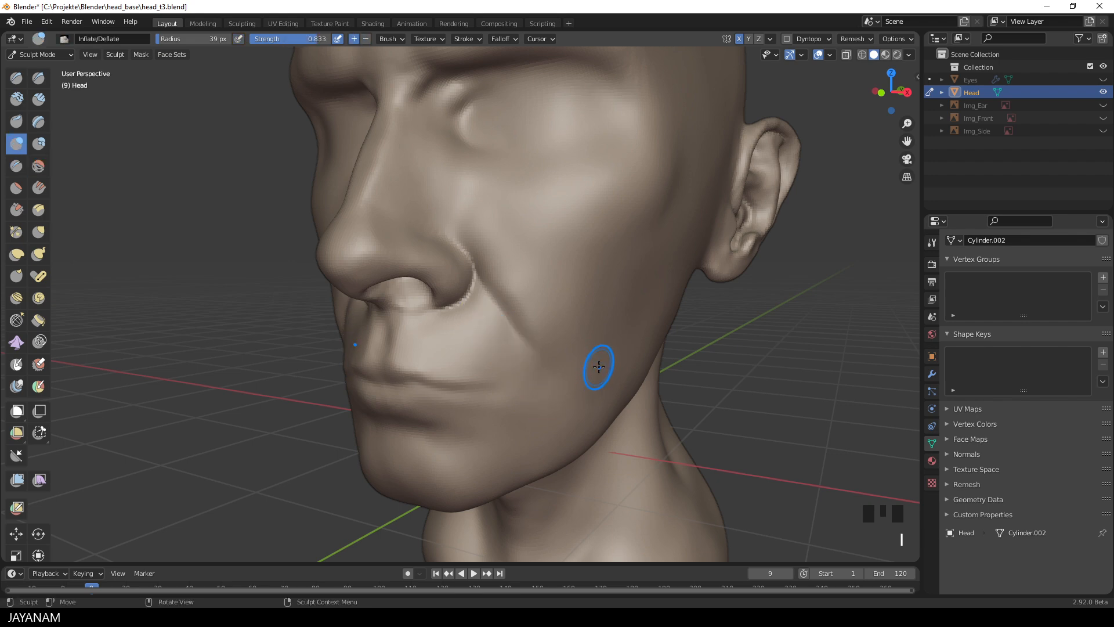
{"action": "key", "text": "f"}
{"action": "left_click", "coordinate": [566, 303]}
{"action": "left_click", "coordinate": [455, 202]}
{"action": "left_click", "coordinate": [470, 226]}
{"action": "left_click", "coordinate": [483, 239]}
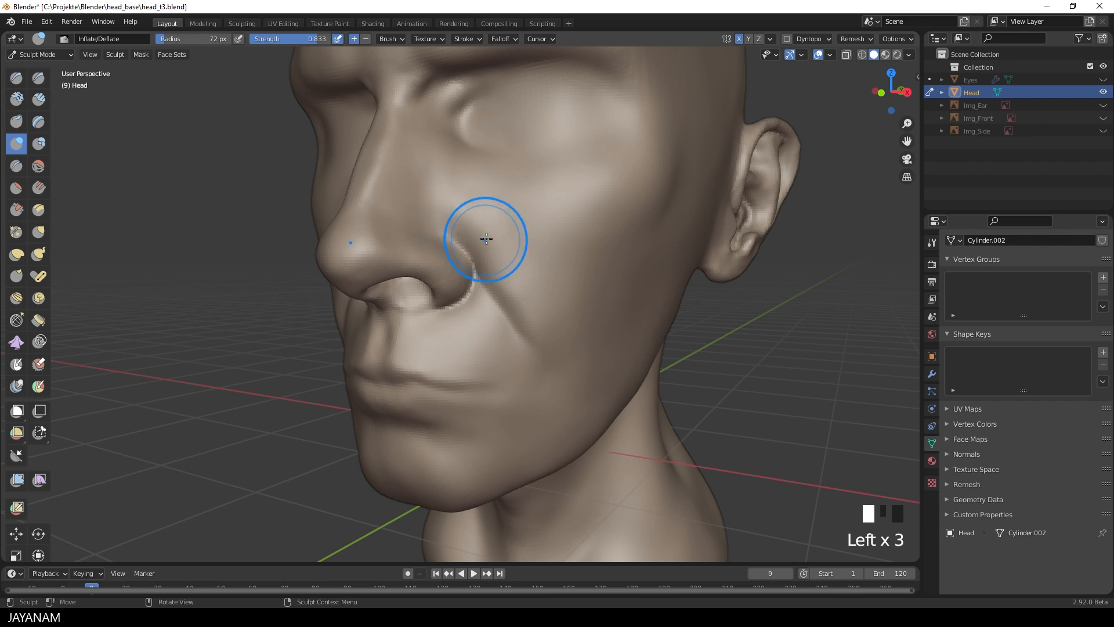
{"action": "mouse_move", "coordinate": [484, 239]}
{"action": "left_mouse_down", "text": "shift"}
{"action": "mouse_move", "coordinate": [462, 278]}
{"action": "mouse_move", "coordinate": [487, 226]}
{"action": "left_mouse_up", "text": "shift"}
{"action": "left_click_drag", "start_coordinate": [487, 227], "coordinate": [526, 260], "text": "shift"}
{"action": "left_click", "coordinate": [542, 316], "text": "shift"}
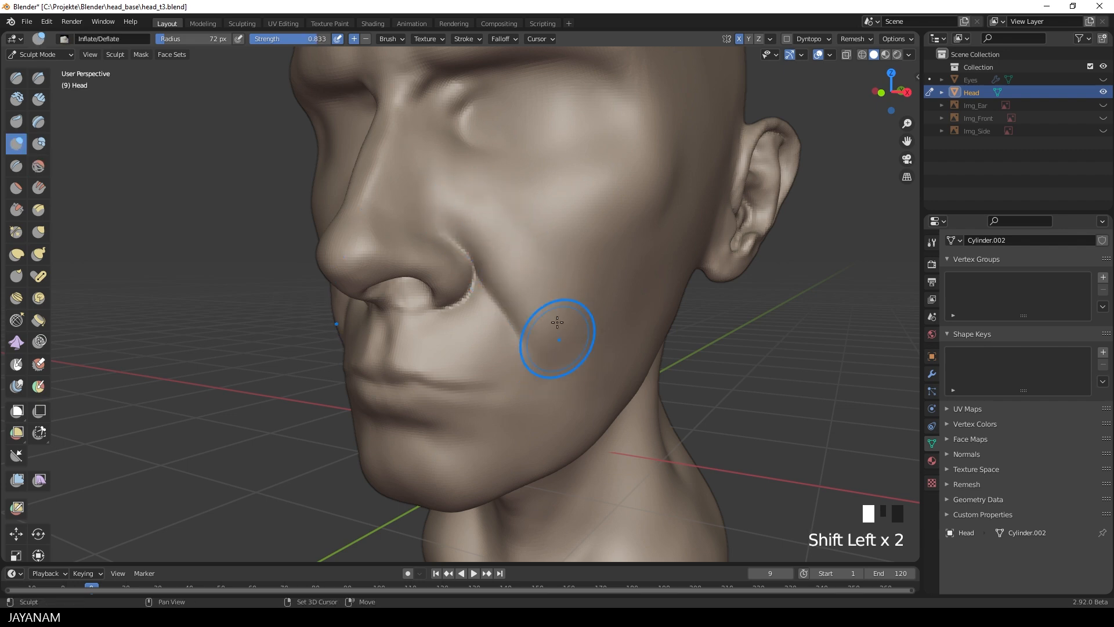
{"action": "left_click", "coordinate": [535, 288]}
{"action": "mouse_move", "coordinate": [536, 287]}
{"action": "middle_mouse_down", "text": "alt"}
{"action": "mouse_move", "coordinate": [663, 360]}
{"action": "mouse_move", "coordinate": [593, 357]}
{"action": "mouse_move", "coordinate": [654, 247]}
{"action": "middle_mouse_up", "text": "alt"}
Step: With a resized Grab brush, pull the jaw near the neck into shape from the front
{"action": "key", "text": "g"}
{"action": "key", "text": "f"}
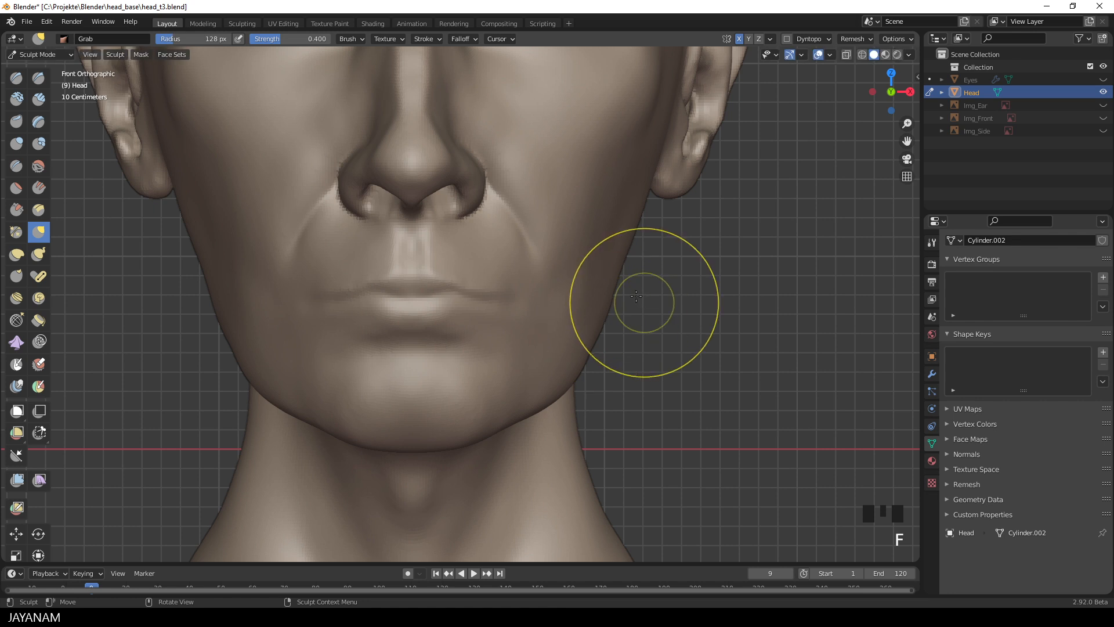
{"action": "left_click", "coordinate": [535, 235]}
{"action": "left_click", "coordinate": [550, 410]}
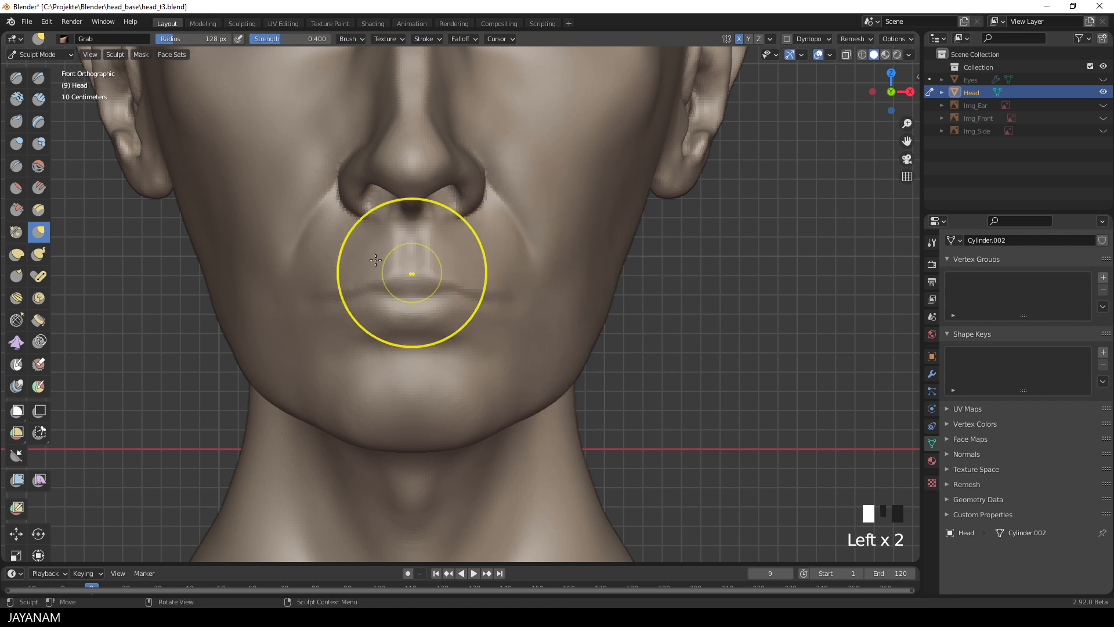
Step: With a smaller Crease brush, deepen the groove under the lower lip and crease and smooth the chin
{"action": "left_click", "coordinate": [16, 165]}
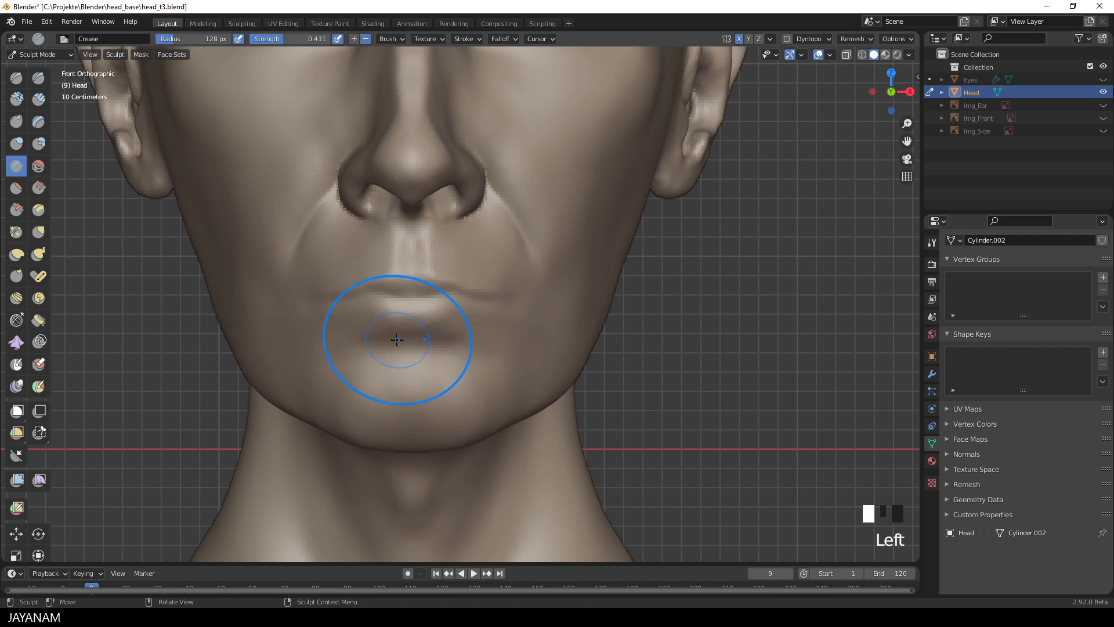
{"action": "key", "text": "f"}
{"action": "left_click", "coordinate": [358, 349]}
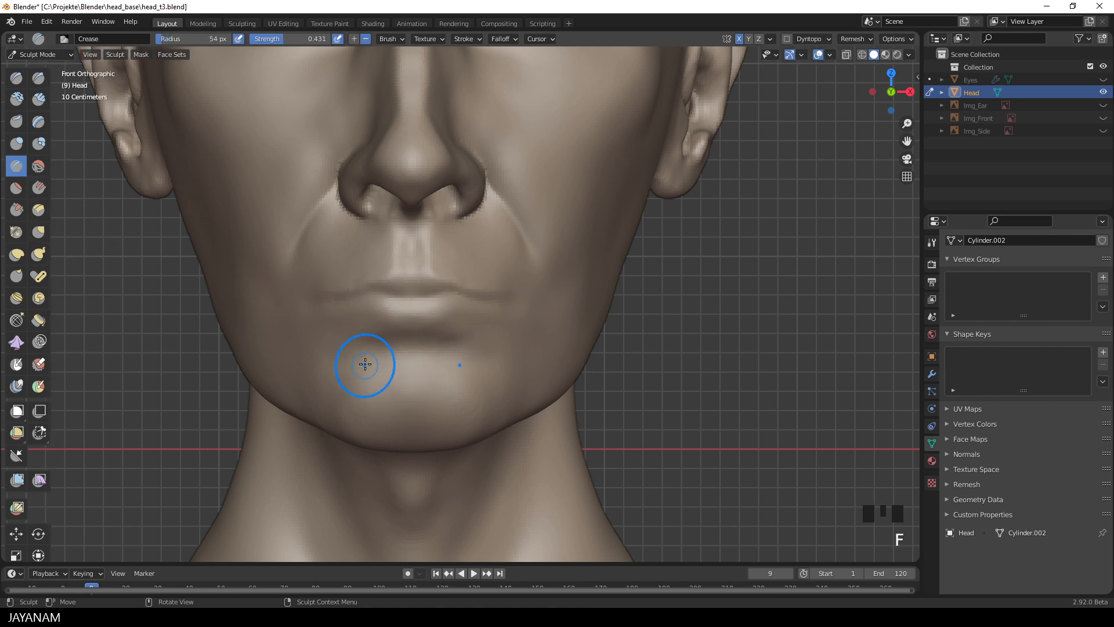
{"action": "left_click_drag", "start_coordinate": [364, 340], "coordinate": [392, 339]}
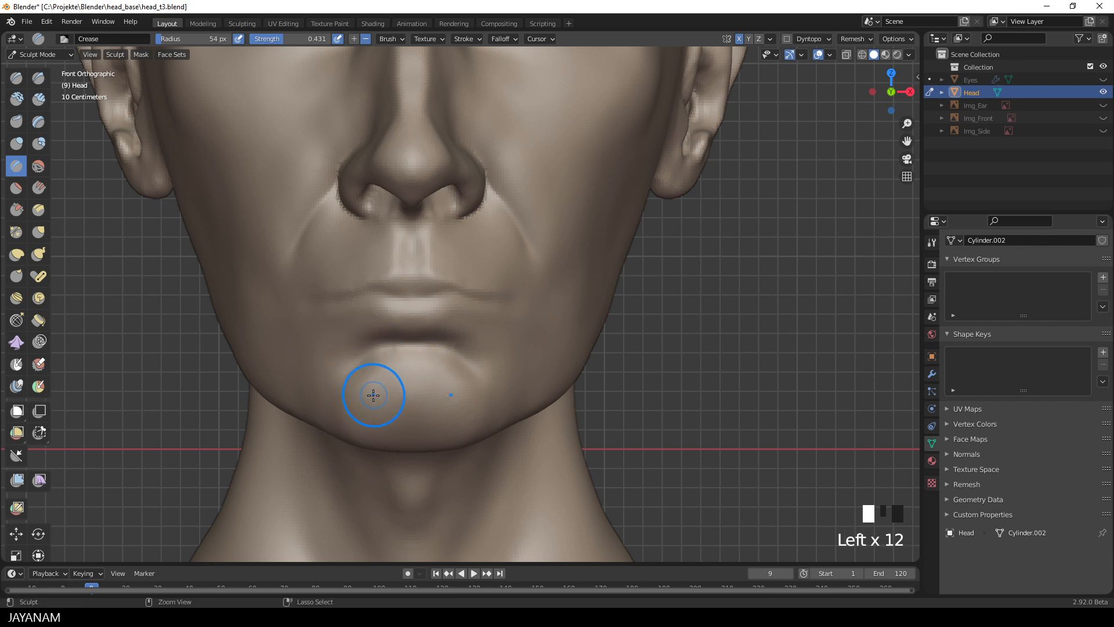
{"action": "left_click_drag", "start_coordinate": [409, 357], "coordinate": [453, 436], "text": "ctrl"}
{"action": "mouse_move", "coordinate": [452, 435]}
{"action": "middle_mouse_down"}
{"action": "mouse_move", "coordinate": [540, 366]}
{"action": "mouse_move", "coordinate": [488, 383]}
{"action": "mouse_move", "coordinate": [470, 367]}
{"action": "middle_mouse_up"}
{"action": "mouse_move", "coordinate": [471, 366]}
{"action": "left_mouse_down", "text": "ctrl"}
{"action": "mouse_move", "coordinate": [427, 374]}
{"action": "mouse_move", "coordinate": [437, 359]}
{"action": "left_mouse_up", "text": "ctrl"}
Step: Check the chin from the side, smooth it, then Grab-pull the chin into a new shape
{"action": "middle_click_drag", "start_coordinate": [404, 341], "coordinate": [505, 384]}
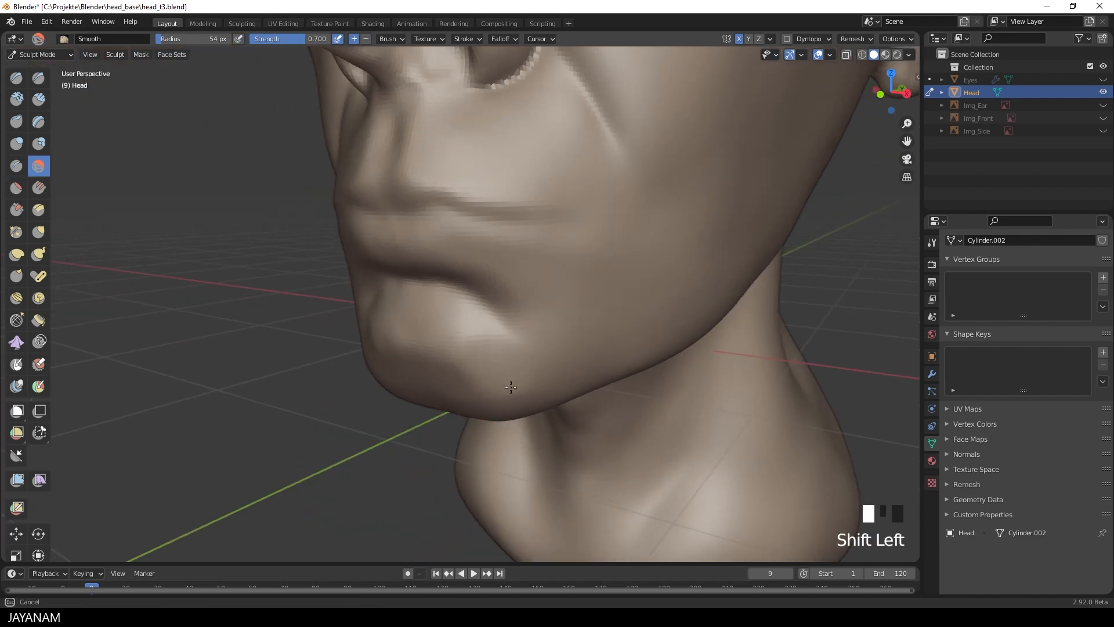
{"action": "left_click_drag", "start_coordinate": [505, 384], "coordinate": [514, 366], "text": "shift"}
{"action": "mouse_move", "coordinate": [514, 366]}
{"action": "middle_mouse_down"}
{"action": "mouse_move", "coordinate": [614, 371]}
{"action": "mouse_move", "coordinate": [531, 374]}
{"action": "middle_mouse_up"}
{"action": "key", "text": "g"}
{"action": "key", "text": "f"}
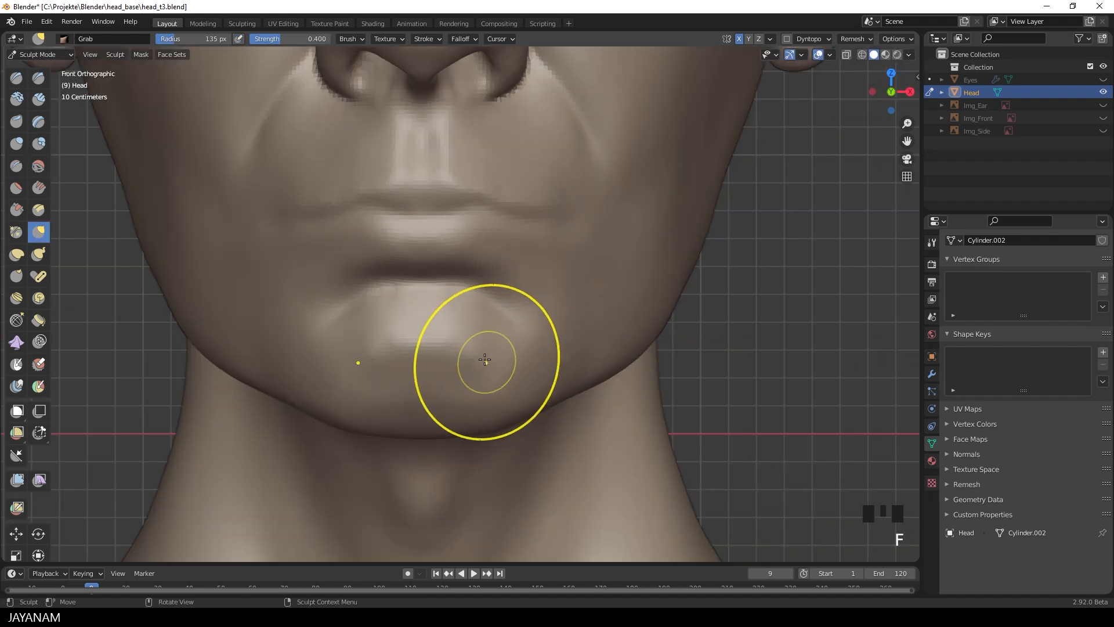
{"action": "left_click", "coordinate": [483, 361]}
{"action": "mouse_move", "coordinate": [483, 361]}
{"action": "left_mouse_down"}
{"action": "mouse_move", "coordinate": [492, 416]}
{"action": "mouse_move", "coordinate": [558, 392]}
{"action": "left_mouse_up"}
Step: Grab-pull and smooth the chin, adjust the remesh voxel size with Shift+R, and recentre the head
{"action": "key", "text": "g"}
{"action": "left_click_drag", "start_coordinate": [557, 392], "coordinate": [601, 375]}
{"action": "mouse_move", "coordinate": [601, 375]}
{"action": "middle_mouse_down", "text": "ctrl"}
{"action": "mouse_move", "coordinate": [533, 467]}
{"action": "mouse_move", "coordinate": [592, 401]}
{"action": "mouse_move", "coordinate": [523, 470]}
{"action": "mouse_move", "coordinate": [601, 392]}
{"action": "middle_mouse_up", "text": "ctrl"}
{"action": "left_click_drag", "start_coordinate": [601, 393], "coordinate": [428, 400], "text": "shift"}
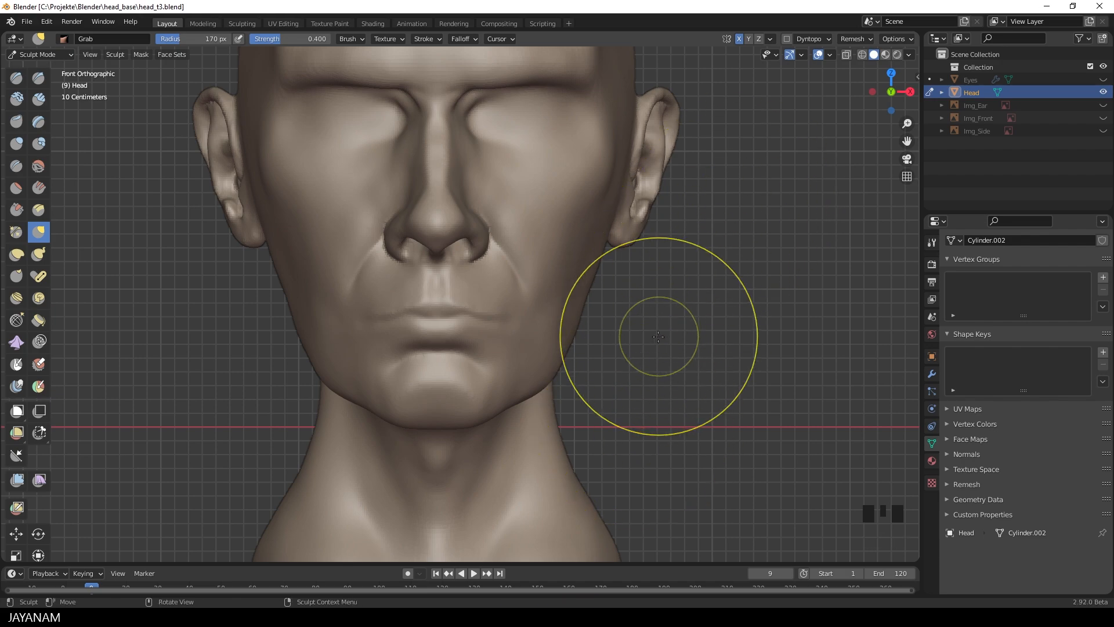
{"action": "key", "text": "shift+r"}
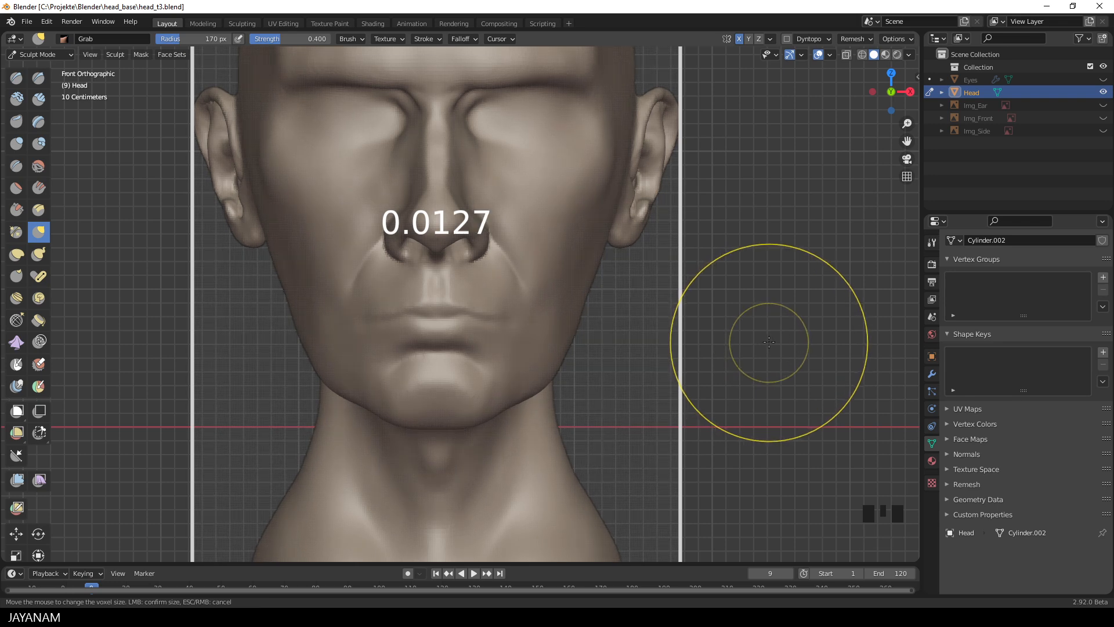
{"action": "left_click", "coordinate": [750, 349]}
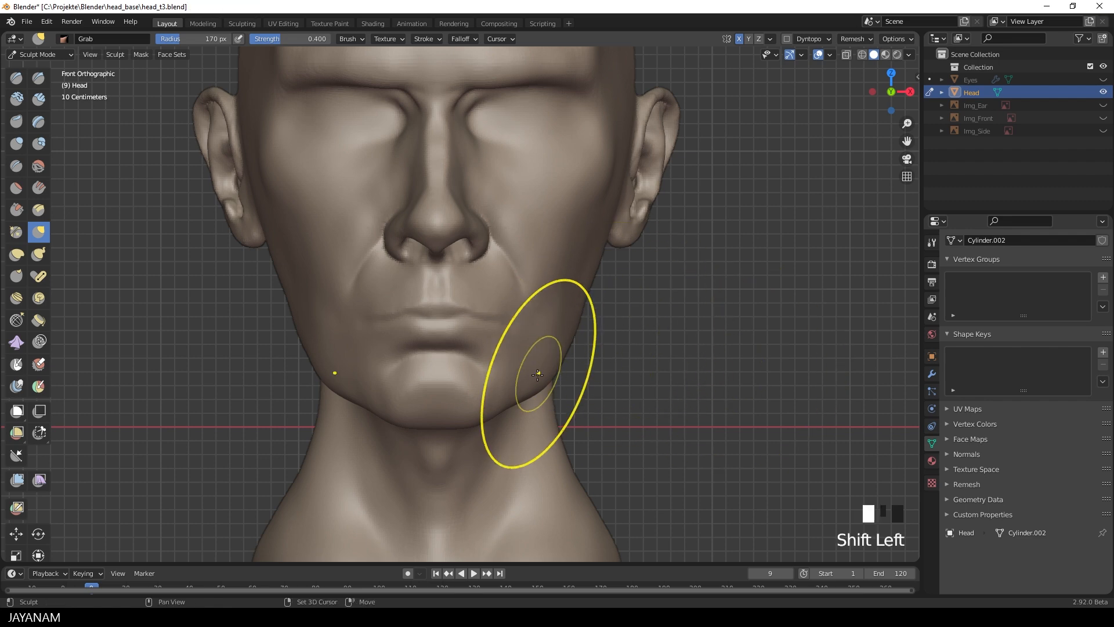
{"action": "mouse_move", "coordinate": [540, 409]}
{"action": "middle_mouse_down", "text": "shift"}
{"action": "mouse_move", "coordinate": [609, 262]}
{"action": "mouse_move", "coordinate": [590, 317]}
{"action": "middle_mouse_up", "text": "shift"}
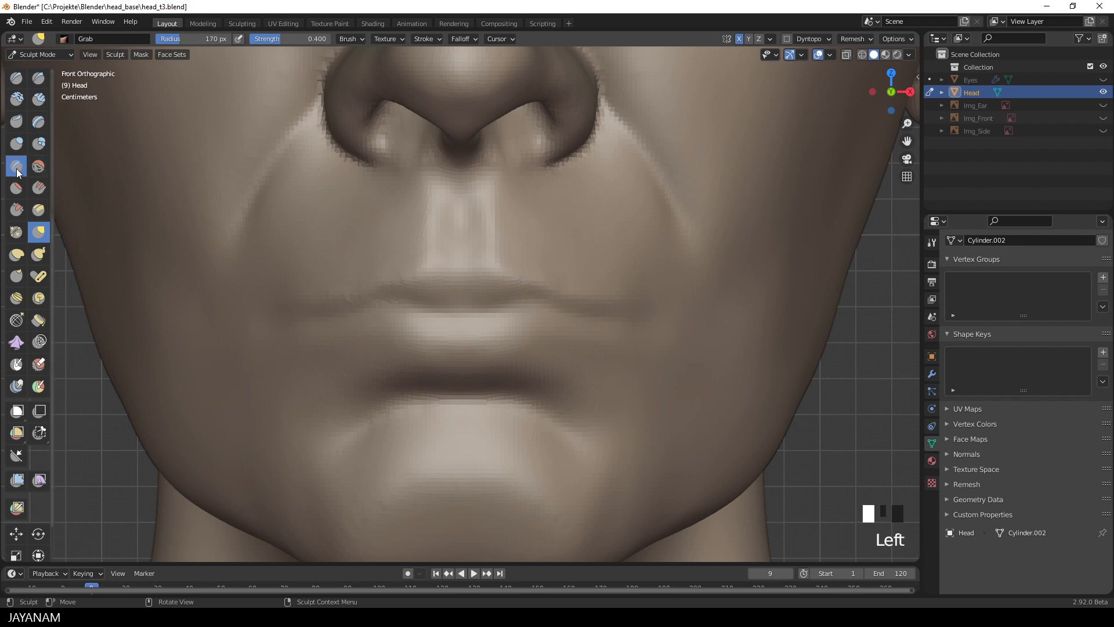
Step: With a ~47 px Crease brush, carve and deepen the line between the lips toward the right
{"action": "left_click", "coordinate": [17, 165]}
{"action": "key", "text": "f"}
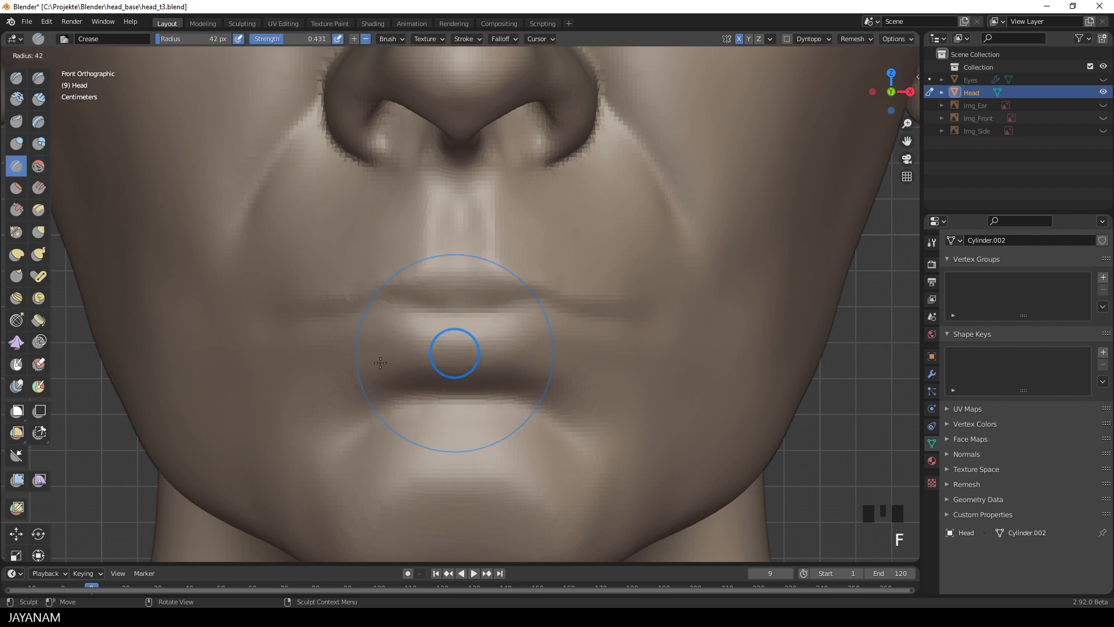
{"action": "left_click", "coordinate": [403, 350]}
{"action": "middle_click_drag", "start_coordinate": [414, 383], "coordinate": [443, 331], "text": "ctrl"}
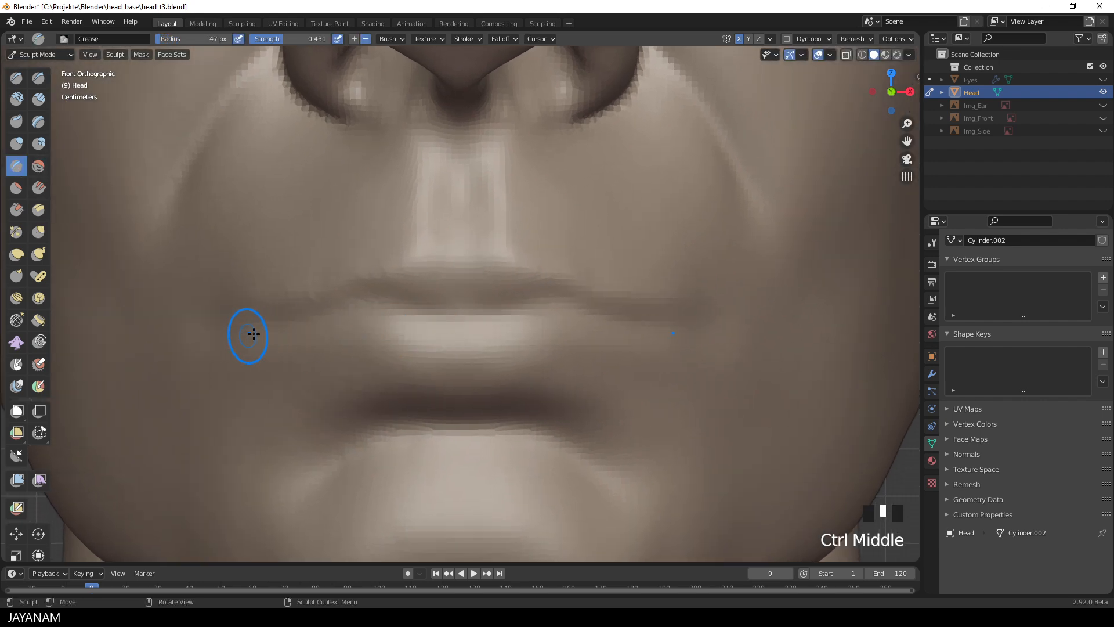
{"action": "left_click_drag", "start_coordinate": [234, 329], "coordinate": [318, 316]}
{"action": "left_click", "coordinate": [382, 308]}
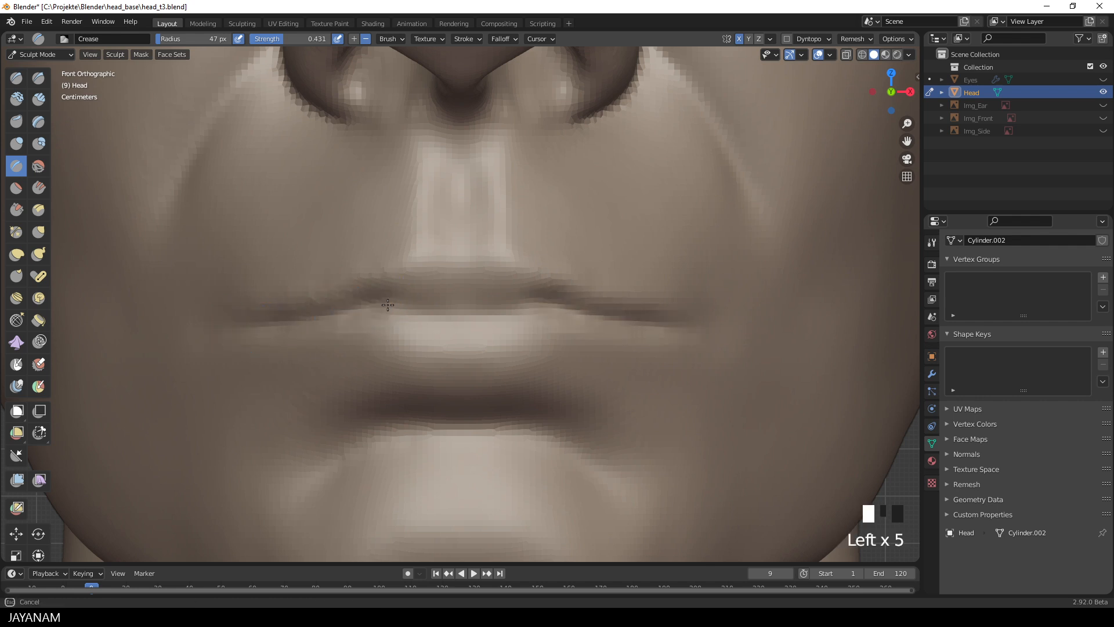
{"action": "left_click", "coordinate": [400, 306]}
{"action": "left_click", "coordinate": [427, 310]}
{"action": "left_click", "coordinate": [487, 312]}
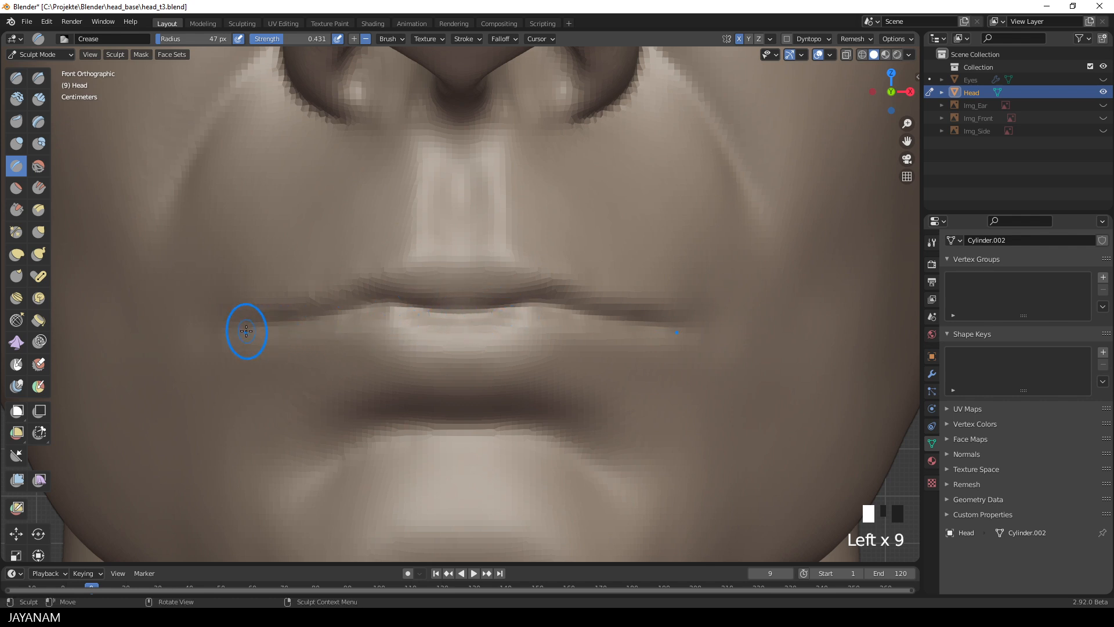
Step: Carve the lip line further and crease the mouth corner from a three-quarter view
{"action": "left_click_drag", "start_coordinate": [247, 330], "coordinate": [328, 310]}
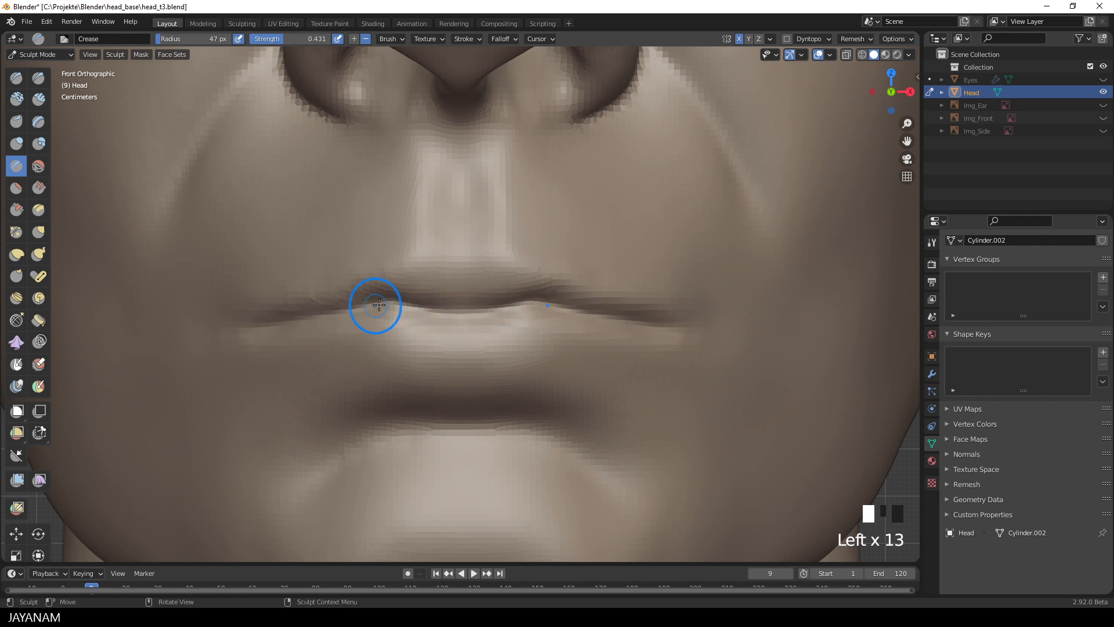
{"action": "left_click_drag", "start_coordinate": [408, 306], "coordinate": [453, 311]}
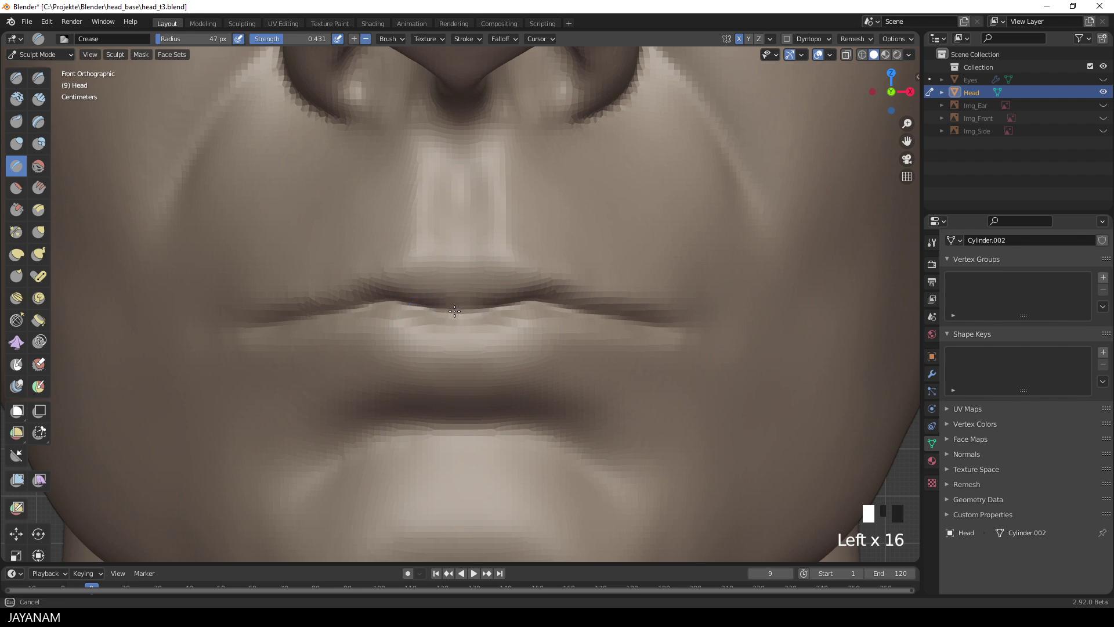
{"action": "mouse_move", "coordinate": [706, 357]}
{"action": "middle_mouse_down", "text": "ctrl"}
{"action": "mouse_move", "coordinate": [679, 392]}
{"action": "mouse_move", "coordinate": [590, 335]}
{"action": "middle_mouse_up", "text": "ctrl"}
{"action": "left_click", "coordinate": [591, 335]}
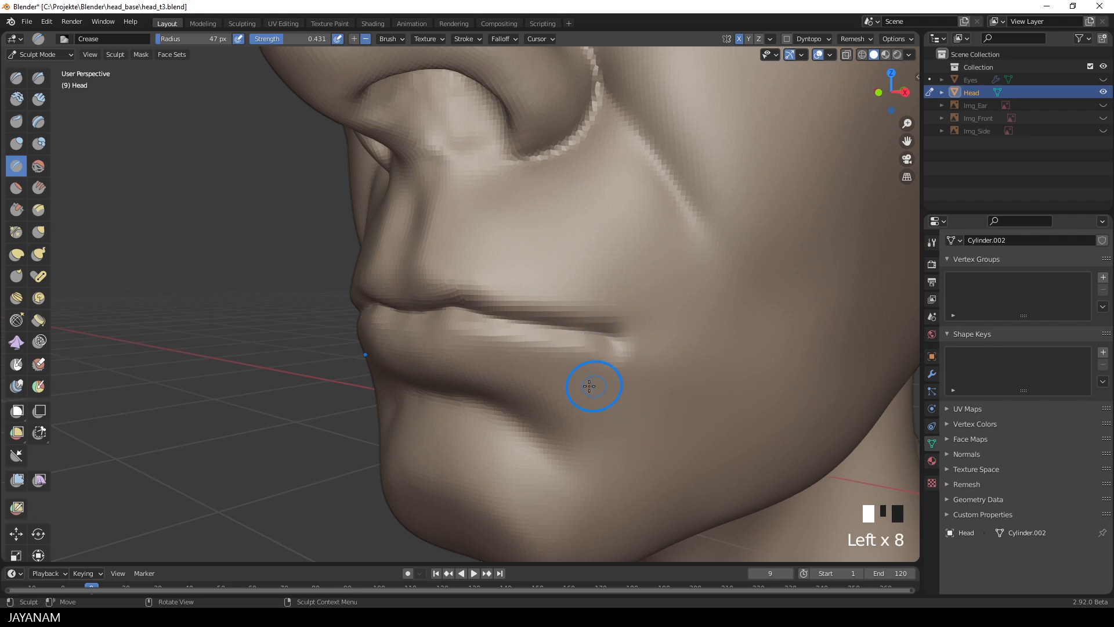
Step: In front view, crease the left mouth corner and upper lip top edge, smooth the lower lip, then zoom out
{"action": "mouse_move", "coordinate": [597, 385]}
{"action": "middle_mouse_down"}
{"action": "mouse_move", "coordinate": [670, 374]}
{"action": "mouse_move", "coordinate": [616, 323]}
{"action": "middle_mouse_up"}
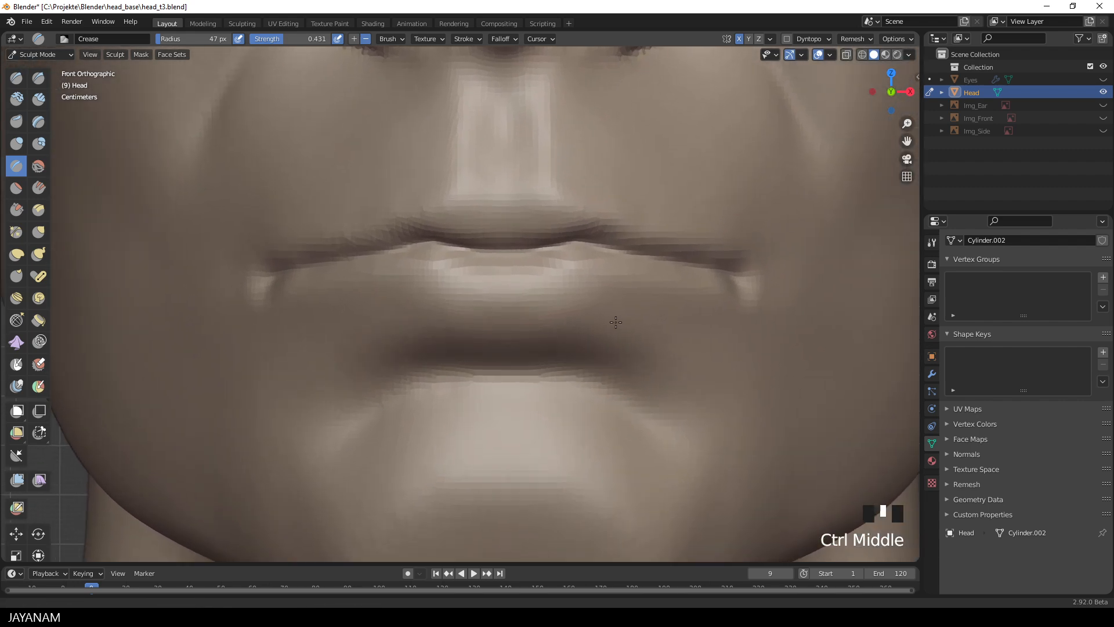
{"action": "mouse_move", "coordinate": [269, 301]}
{"action": "left_mouse_down", "text": "ctrl"}
{"action": "mouse_move", "coordinate": [313, 291]}
{"action": "mouse_move", "coordinate": [575, 317]}
{"action": "left_mouse_up", "text": "ctrl"}
{"action": "left_click_drag", "start_coordinate": [348, 313], "coordinate": [427, 328], "text": "shift"}
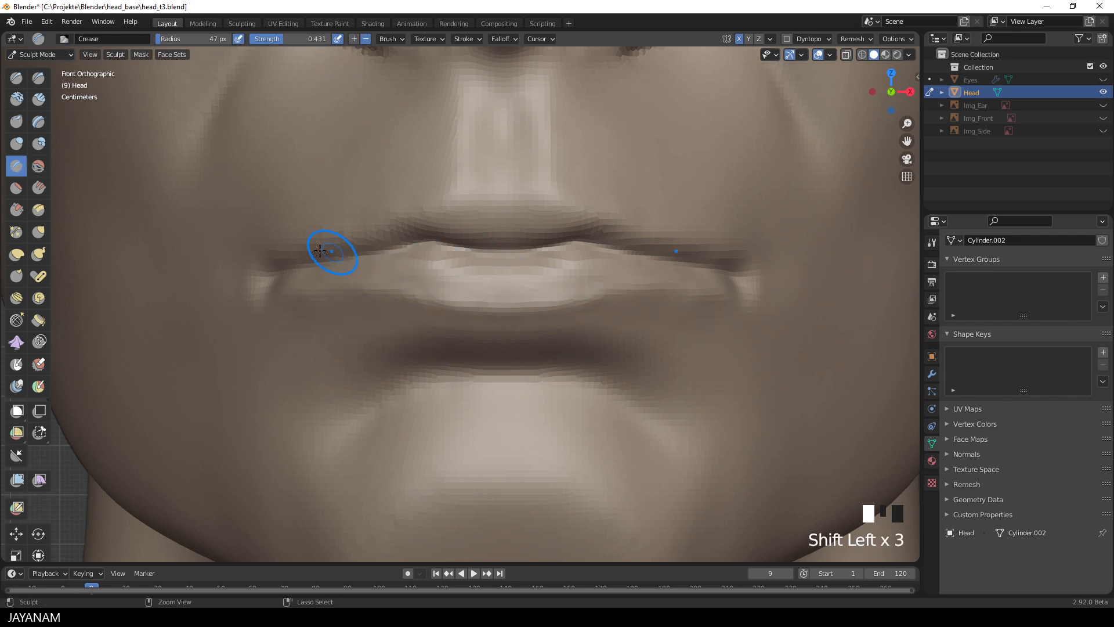
{"action": "mouse_move", "coordinate": [264, 251]}
{"action": "left_mouse_down", "text": "ctrl"}
{"action": "mouse_move", "coordinate": [340, 242]}
{"action": "mouse_move", "coordinate": [462, 203]}
{"action": "left_mouse_up", "text": "ctrl"}
{"action": "left_click_drag", "start_coordinate": [469, 204], "coordinate": [496, 209], "text": "ctrl"}
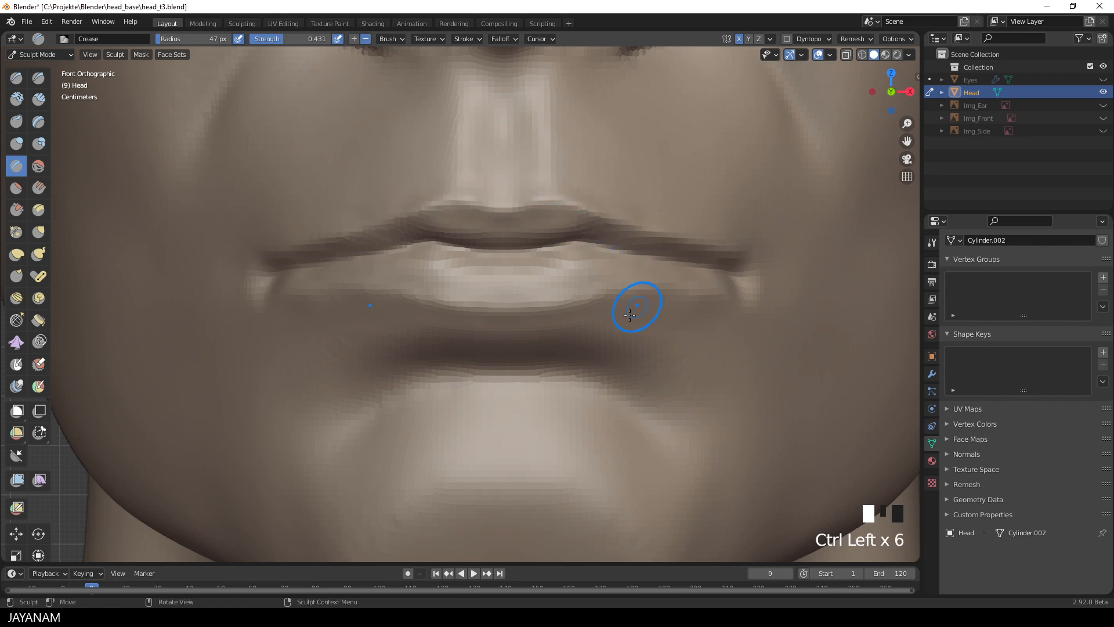
{"action": "middle_click_drag", "start_coordinate": [627, 332], "coordinate": [447, 470], "text": "ctrl"}
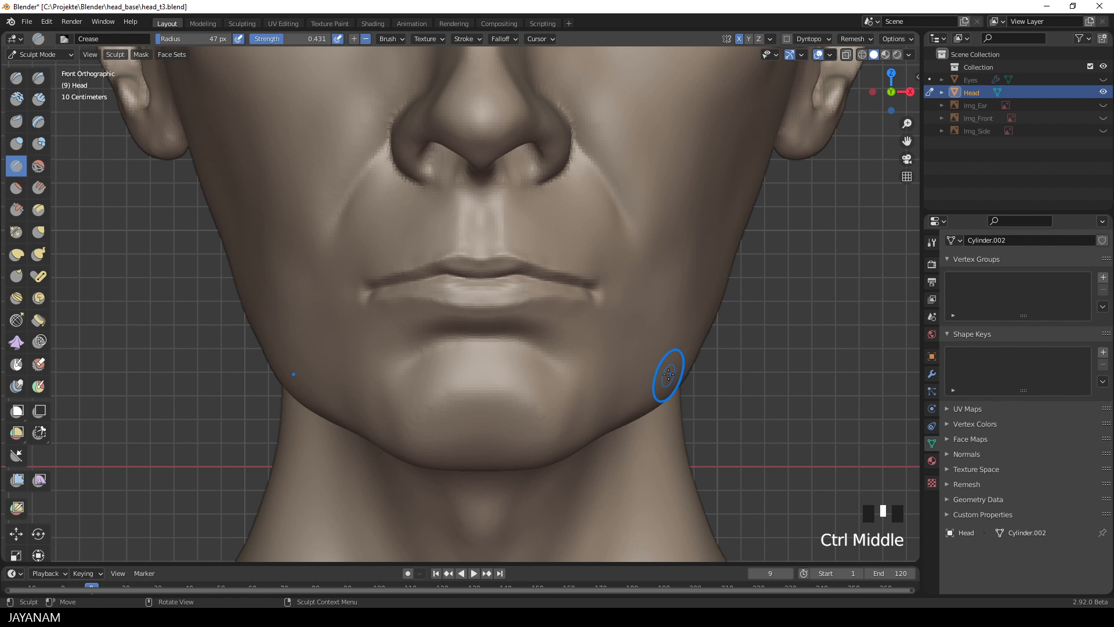
{"action": "mouse_move", "coordinate": [693, 368]}
{"action": "middle_mouse_down", "text": "ctrl"}
{"action": "mouse_move", "coordinate": [674, 393]}
{"action": "mouse_move", "coordinate": [624, 386]}
{"action": "mouse_move", "coordinate": [685, 382]}
{"action": "mouse_move", "coordinate": [674, 317]}
{"action": "middle_mouse_up", "text": "ctrl"}
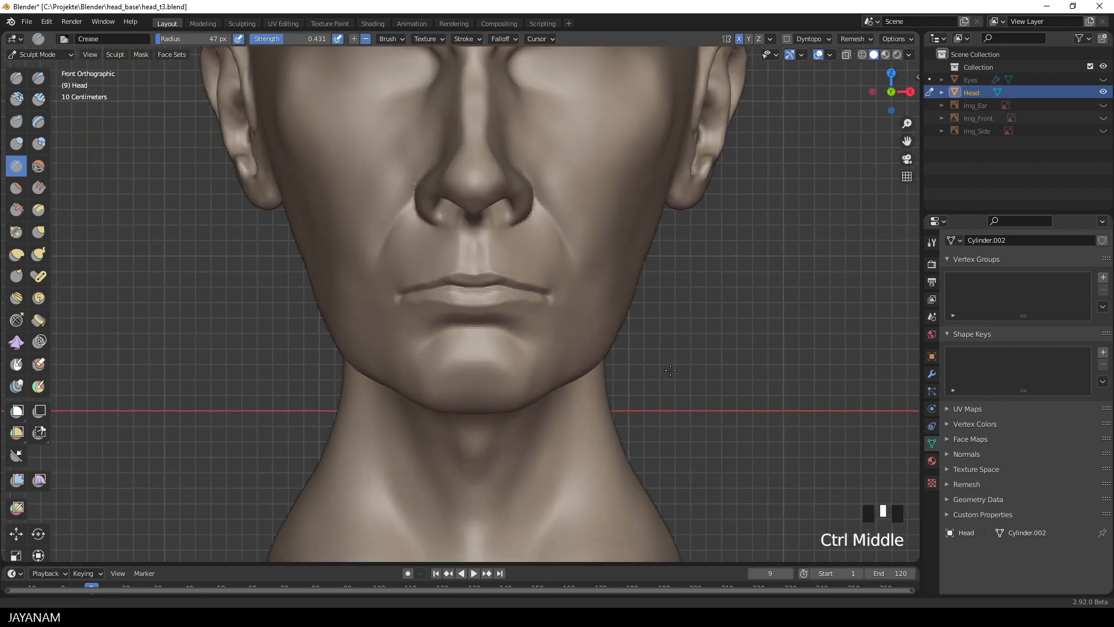
Step: With a 71 px Inflate brush, dab volume across the upper lip and along the lip line
{"action": "key", "text": "i"}
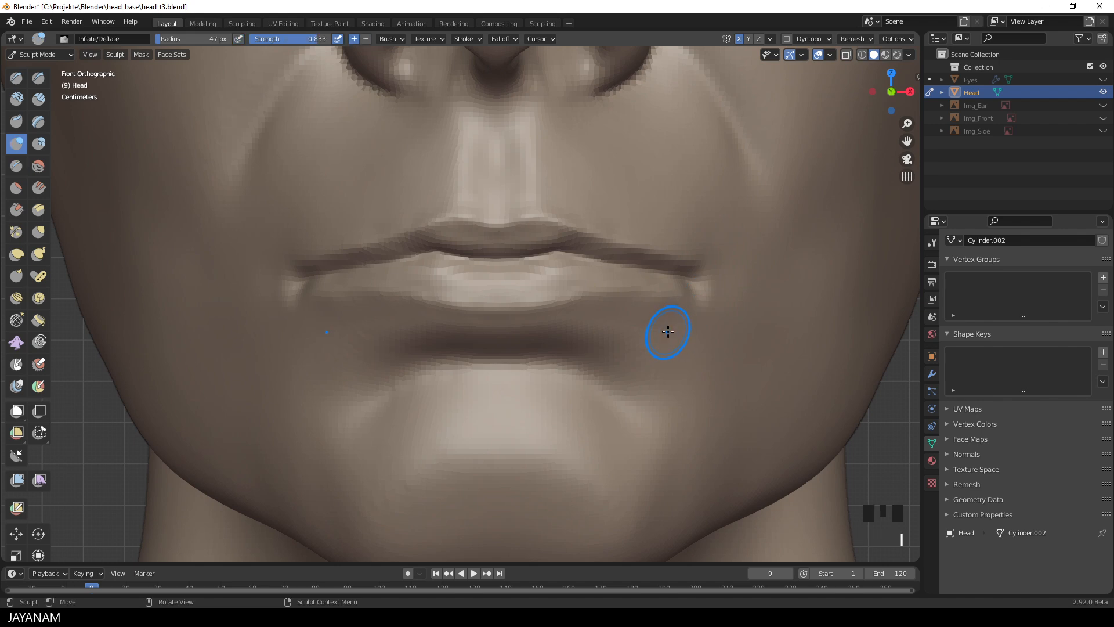
{"action": "key", "text": "f"}
{"action": "left_click", "coordinate": [684, 326]}
{"action": "middle_click_drag", "start_coordinate": [662, 340], "coordinate": [659, 313], "text": "ctrl"}
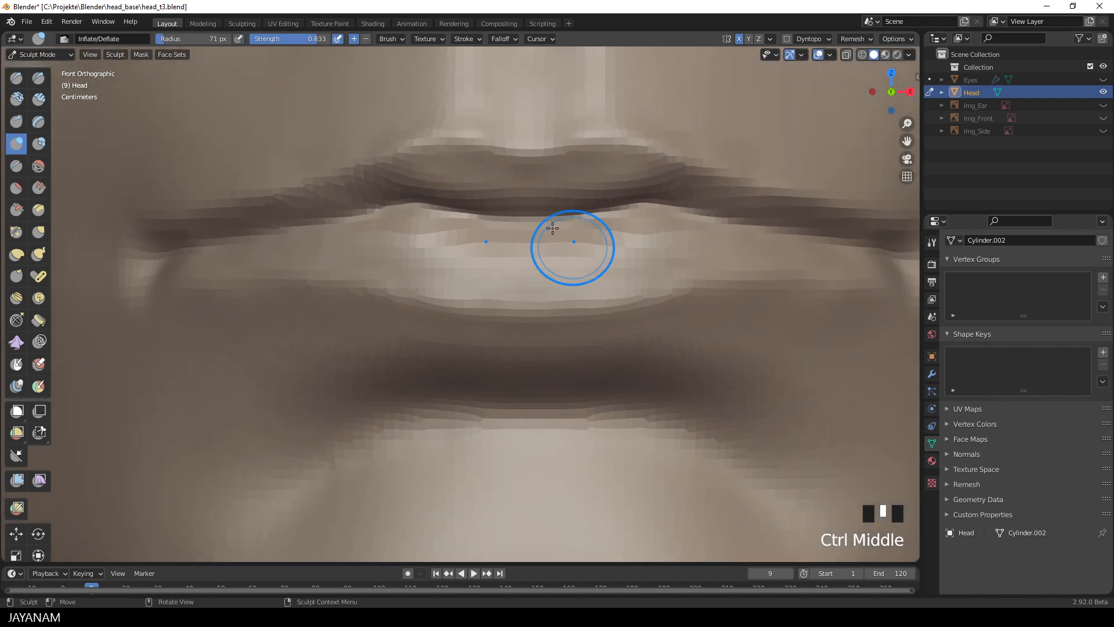
{"action": "left_click", "coordinate": [567, 248]}
{"action": "left_click", "coordinate": [486, 169]}
{"action": "left_click", "coordinate": [507, 172]}
{"action": "left_click", "coordinate": [523, 174]}
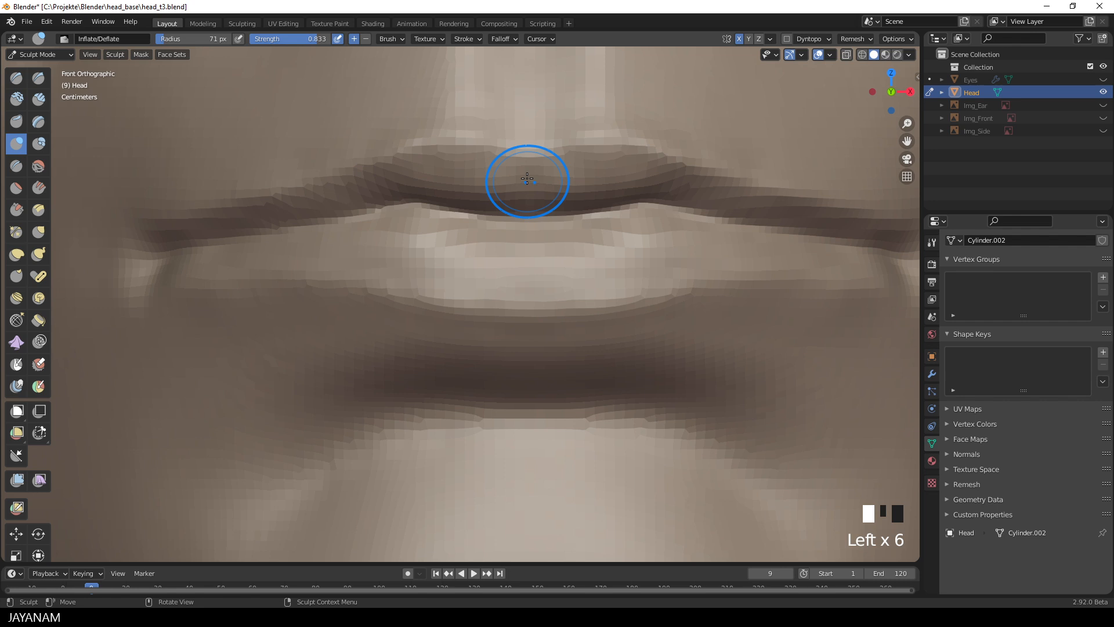
{"action": "left_click", "coordinate": [557, 183]}
{"action": "left_click", "coordinate": [562, 187]}
{"action": "left_click", "coordinate": [553, 208]}
{"action": "left_click", "coordinate": [600, 179]}
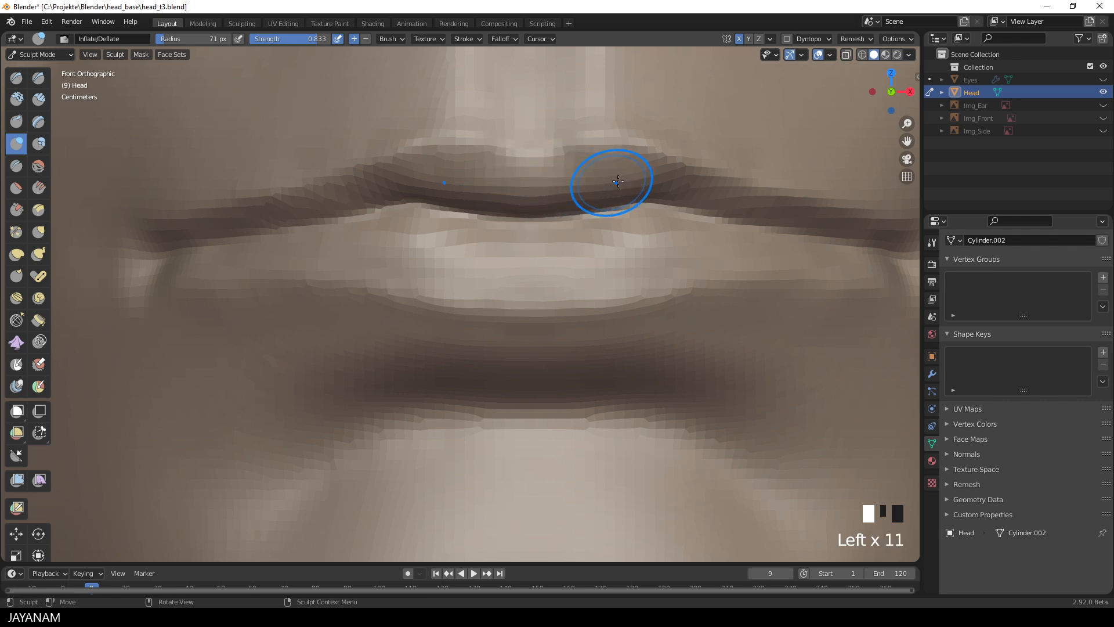
{"action": "left_click", "coordinate": [645, 187]}
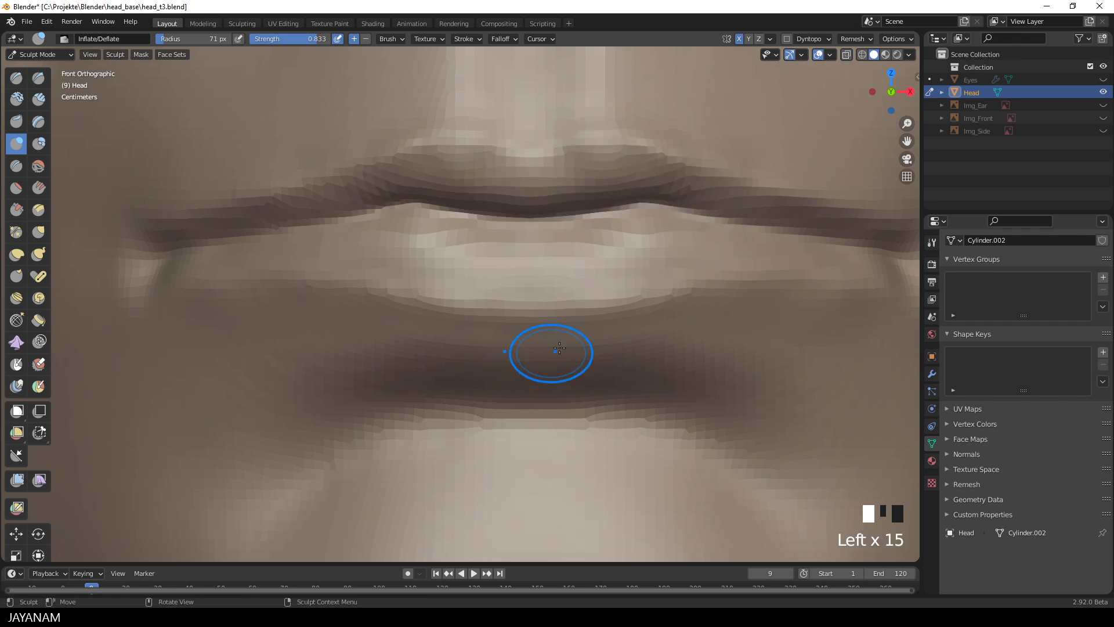
Step: Smooth the left mouth corner, then smooth the lower lip from a side view
{"action": "left_click", "coordinate": [181, 318], "text": "shift"}
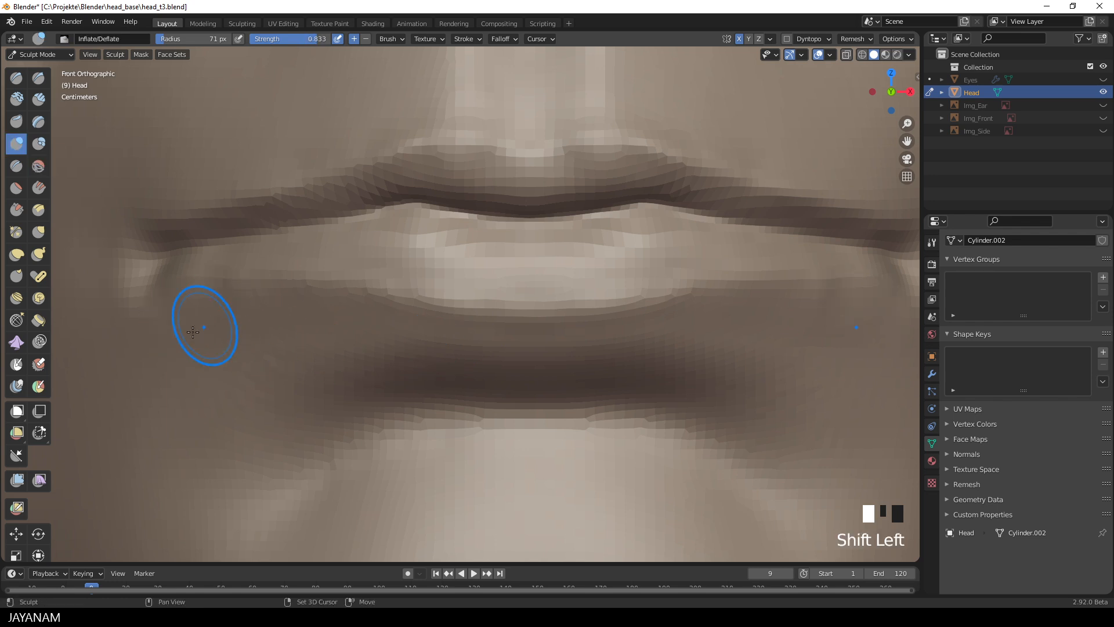
{"action": "left_click", "coordinate": [226, 326], "text": "shift"}
{"action": "left_click", "coordinate": [250, 353], "text": "shift"}
{"action": "middle_click_drag", "start_coordinate": [346, 362], "coordinate": [435, 383], "text": "ctrl"}
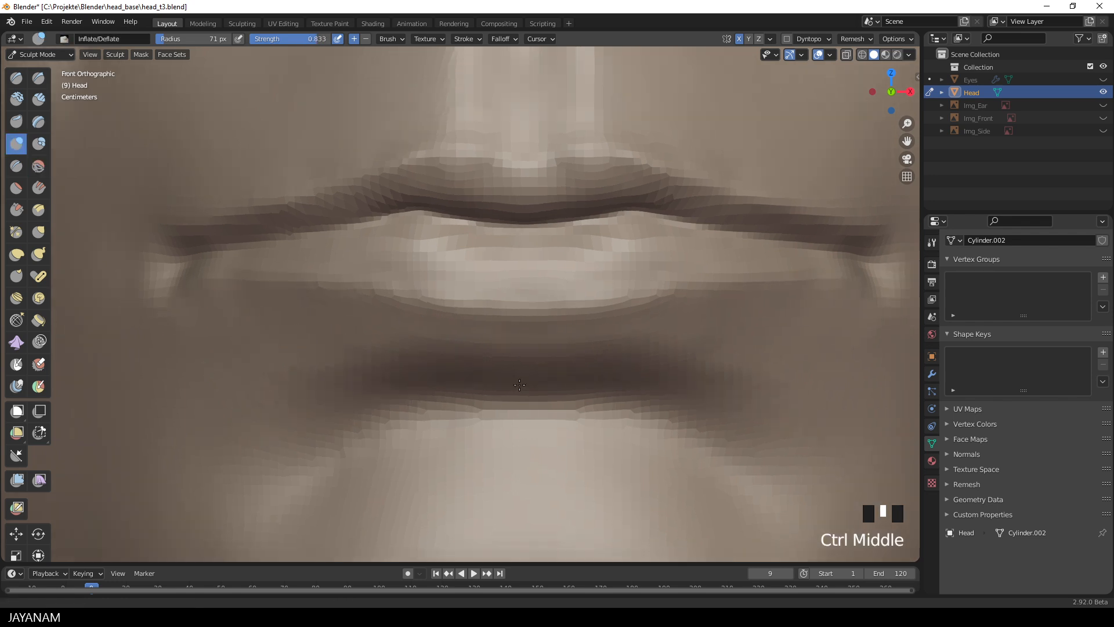
{"action": "middle_click_drag", "start_coordinate": [592, 365], "coordinate": [595, 325]}
{"action": "left_click", "coordinate": [594, 325], "text": "shift"}
{"action": "left_click", "coordinate": [649, 339], "text": "shift"}
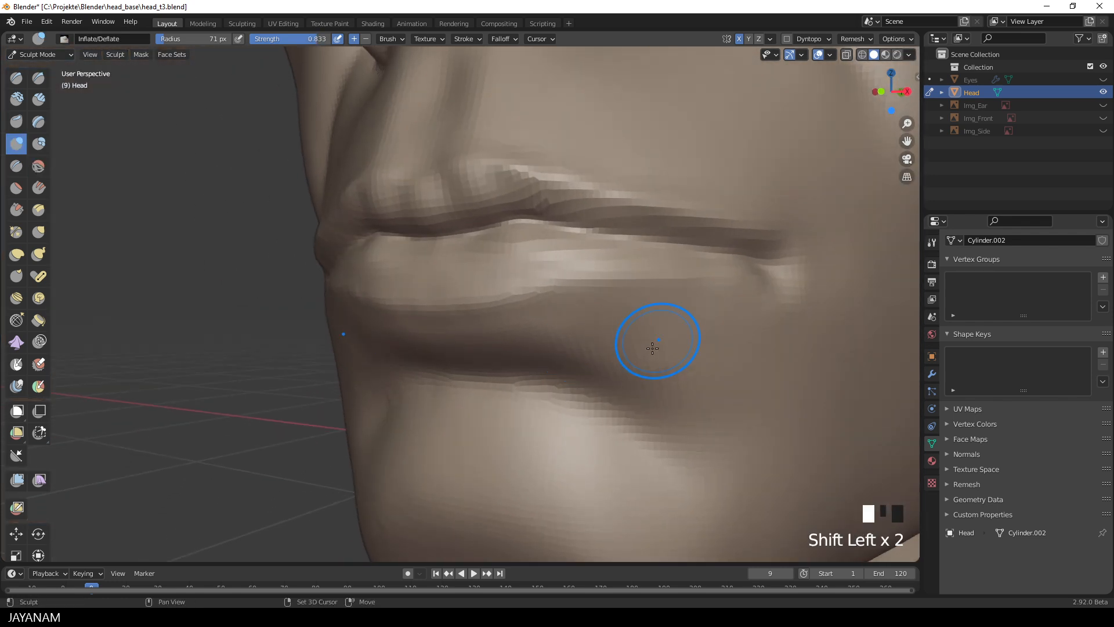
{"action": "left_click", "coordinate": [671, 357], "text": "shift"}
{"action": "left_click", "coordinate": [723, 339], "text": "shift"}
Step: Smooth the lower lip toward its corner and the skin around it
{"action": "left_click", "coordinate": [666, 319], "text": "shift"}
{"action": "left_click", "coordinate": [696, 309], "text": "shift"}
{"action": "left_click", "coordinate": [714, 307], "text": "shift"}
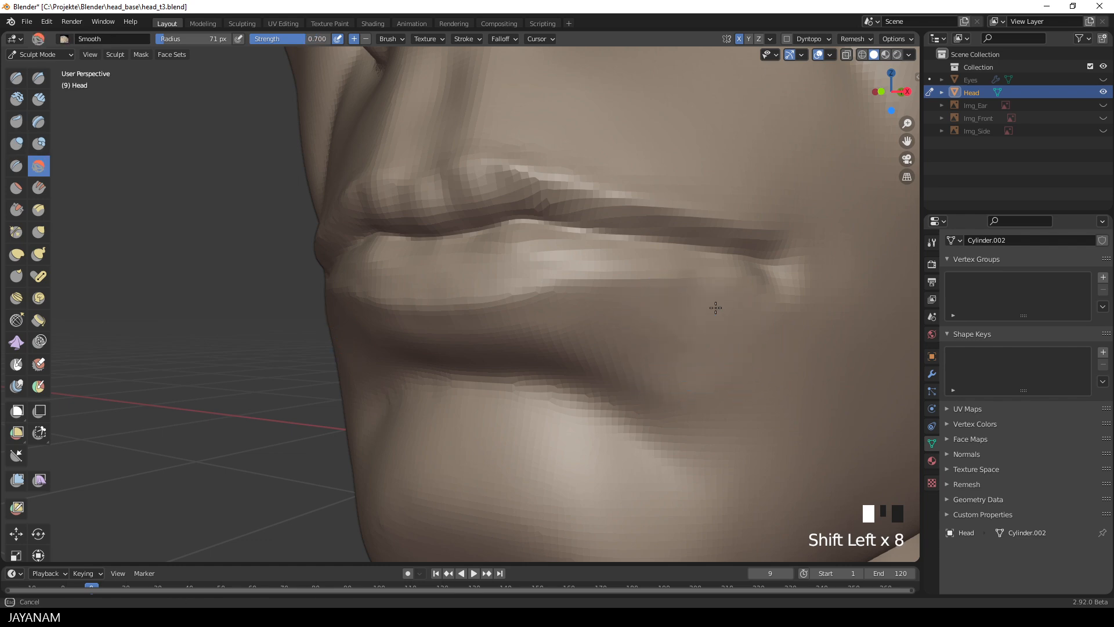
{"action": "left_click", "coordinate": [671, 318], "text": "shift"}
{"action": "left_click", "coordinate": [626, 315], "text": "shift"}
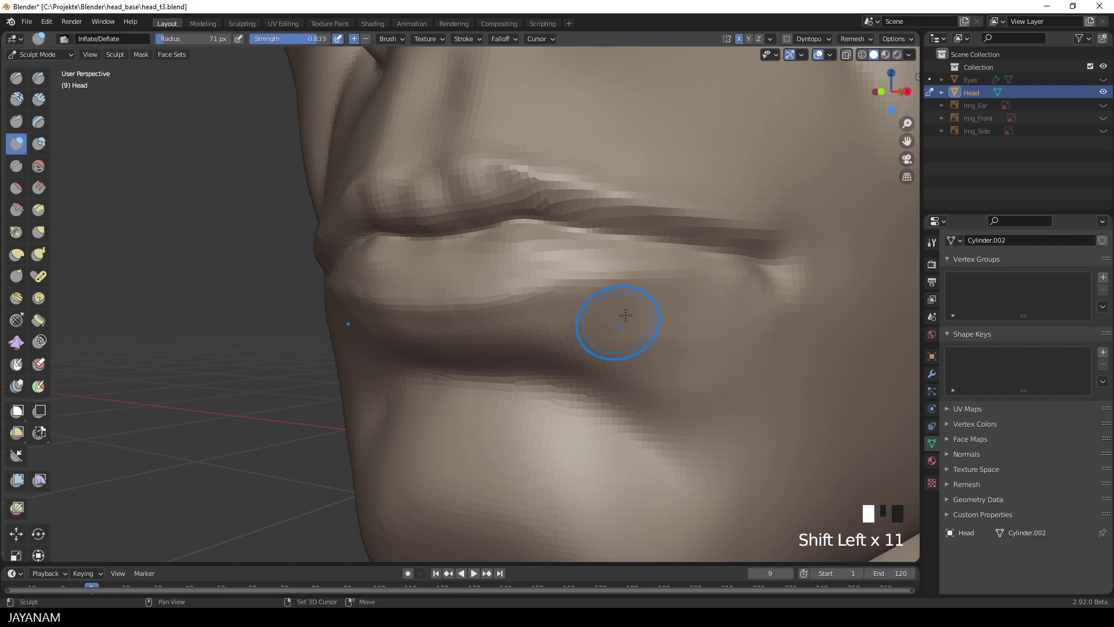
{"action": "left_click", "coordinate": [680, 364], "text": "shift"}
{"action": "left_click", "coordinate": [679, 364], "text": "shift"}
{"action": "mouse_move", "coordinate": [680, 364]}
{"action": "middle_mouse_down", "text": "ctrl"}
{"action": "mouse_move", "coordinate": [671, 401]}
{"action": "mouse_move", "coordinate": [699, 363]}
{"action": "mouse_move", "coordinate": [640, 374]}
{"action": "mouse_move", "coordinate": [557, 325]}
{"action": "middle_mouse_up", "text": "ctrl"}
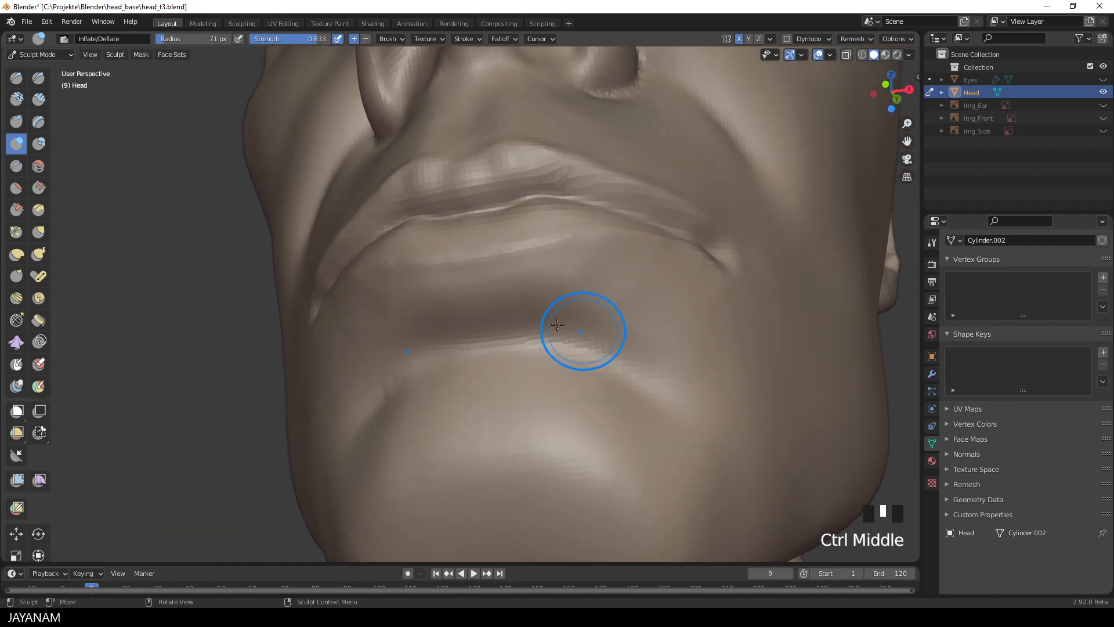
Step: Deflate a soft hollow below the lower lip, smooth it, and return to front view
{"action": "left_click", "coordinate": [486, 305], "text": "ctrl"}
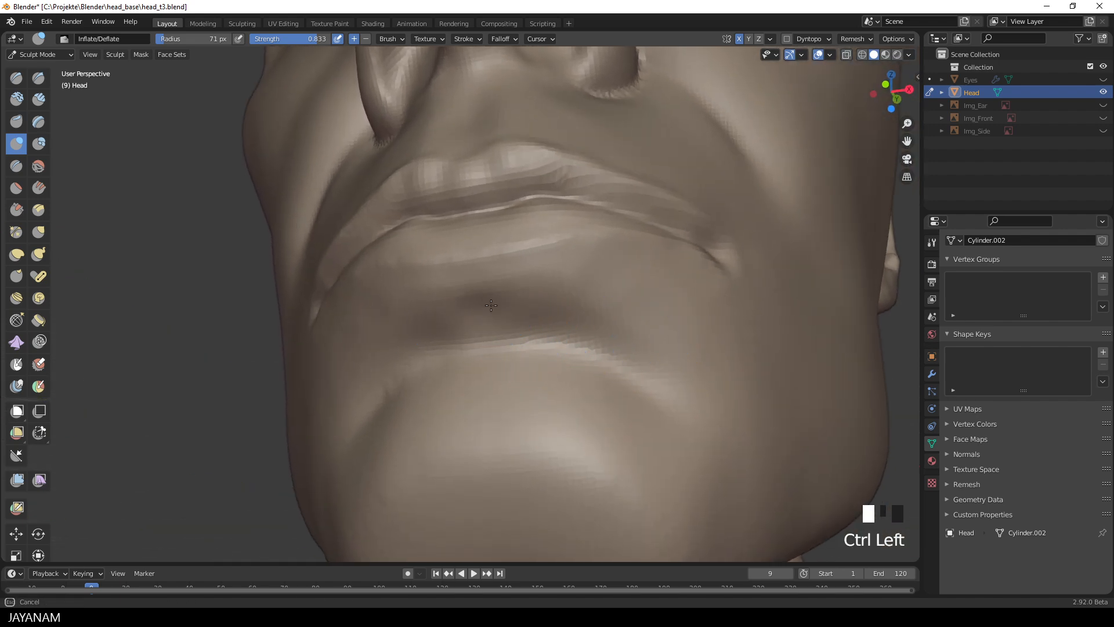
{"action": "left_click", "coordinate": [490, 304], "text": "ctrl"}
{"action": "left_click", "coordinate": [489, 311], "text": "ctrl"}
{"action": "left_click", "coordinate": [527, 312], "text": "shift"}
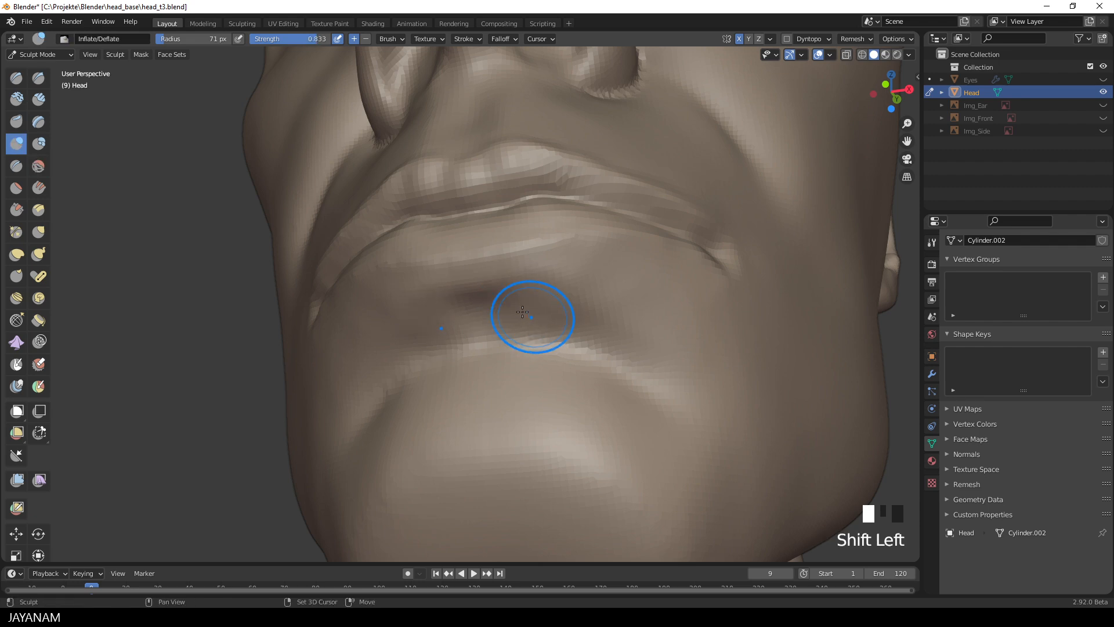
{"action": "left_click", "coordinate": [481, 309], "text": "shift"}
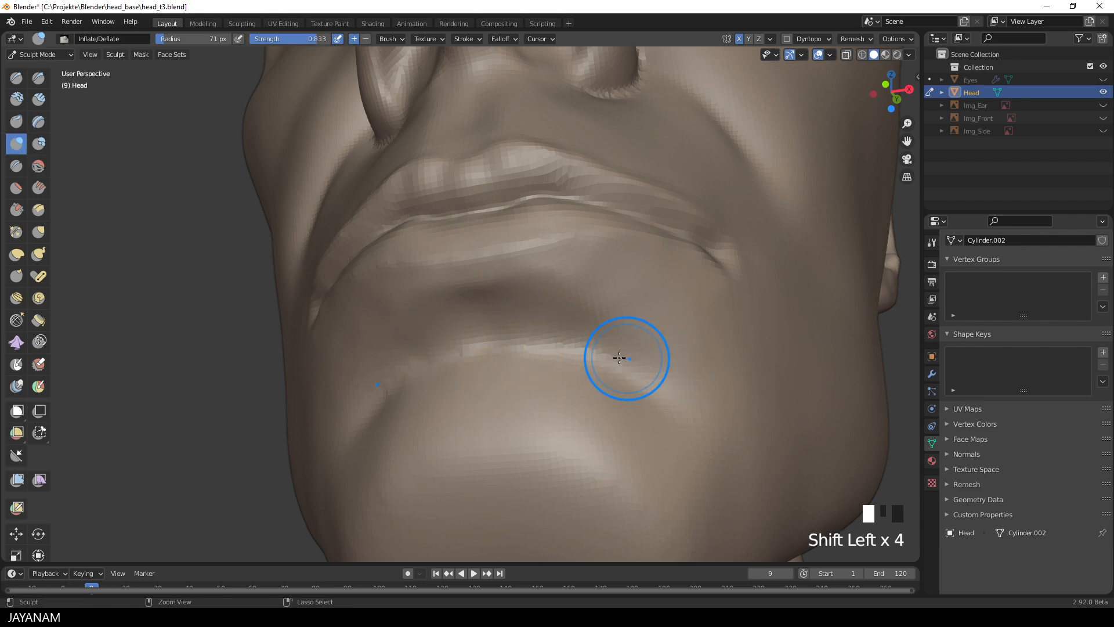
{"action": "middle_click_drag", "start_coordinate": [624, 372], "coordinate": [651, 393], "text": "alt"}
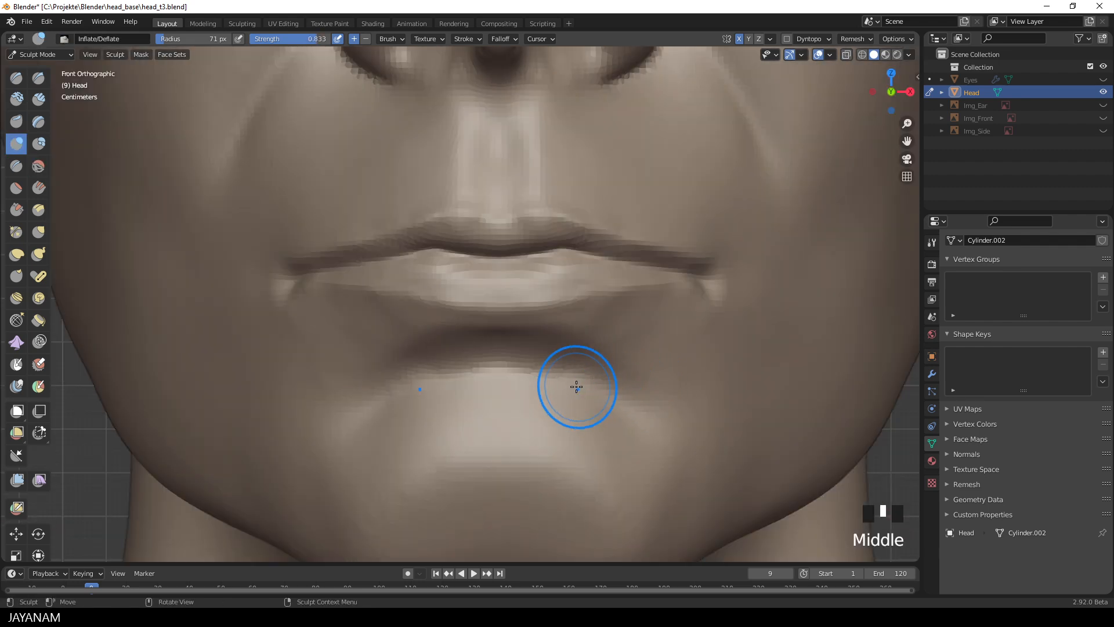
Step: With a larger Grab brush, pull and reshape the chin area below the lower lip
{"action": "key", "text": "g"}
{"action": "key", "text": "f"}
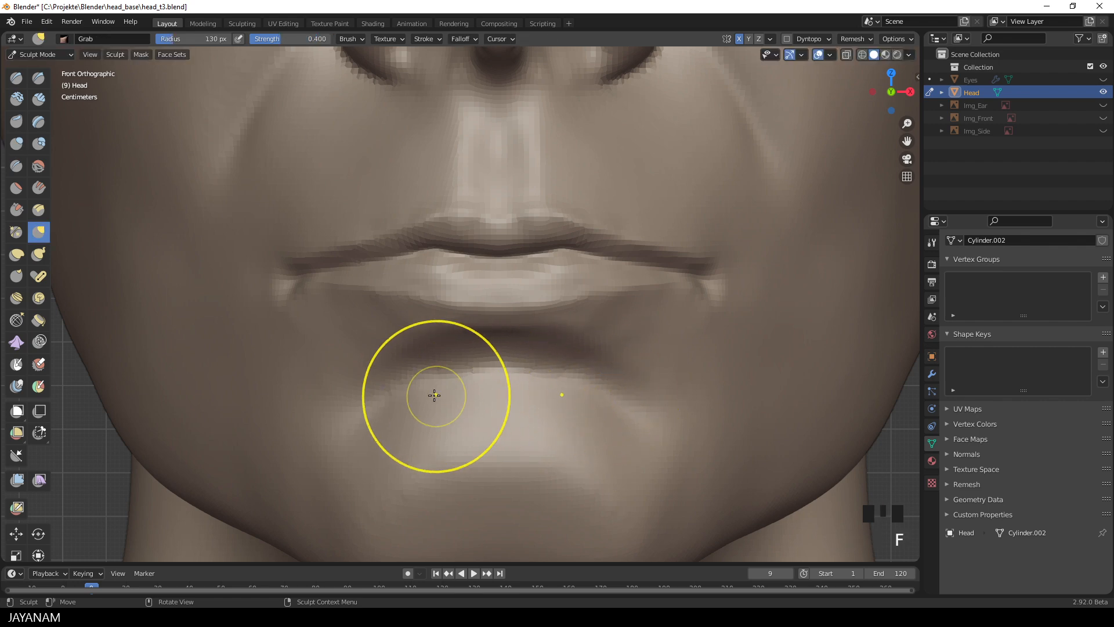
{"action": "left_click", "coordinate": [424, 402]}
{"action": "left_click", "coordinate": [598, 397]}
{"action": "mouse_move", "coordinate": [598, 398]}
{"action": "middle_mouse_down", "text": "ctrl"}
{"action": "mouse_move", "coordinate": [634, 402]}
{"action": "mouse_move", "coordinate": [609, 435]}
{"action": "mouse_move", "coordinate": [557, 409]}
{"action": "mouse_move", "coordinate": [523, 339]}
{"action": "middle_mouse_up", "text": "ctrl"}
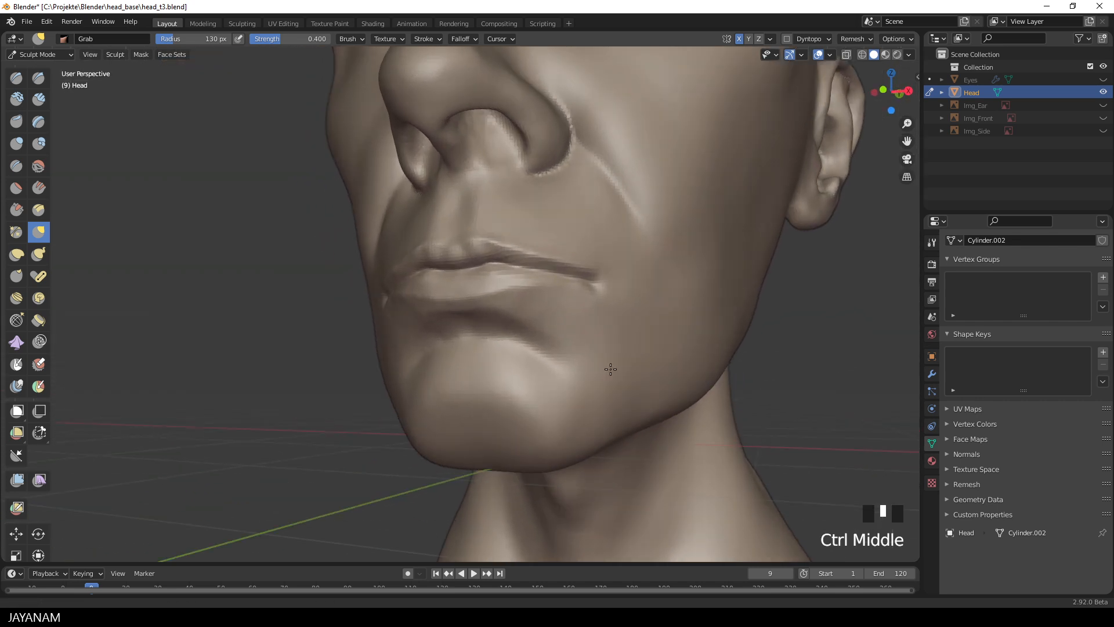
Step: Smooth the corner of the mouth and check the jaw from the side
{"action": "left_click", "coordinate": [524, 339], "text": "shift"}
{"action": "left_click", "coordinate": [487, 330], "text": "shift"}
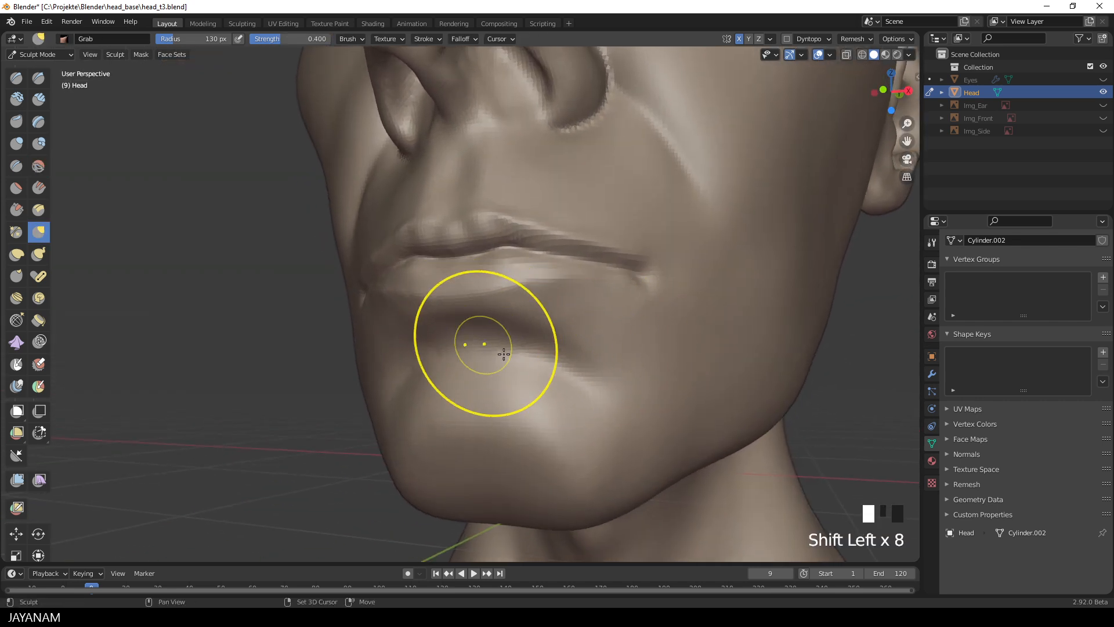
{"action": "left_click", "coordinate": [649, 390], "text": "shift"}
{"action": "mouse_move", "coordinate": [648, 391]}
{"action": "middle_mouse_down", "text": "ctrl"}
{"action": "mouse_move", "coordinate": [610, 444]}
{"action": "mouse_move", "coordinate": [668, 450]}
{"action": "middle_mouse_up", "text": "ctrl"}
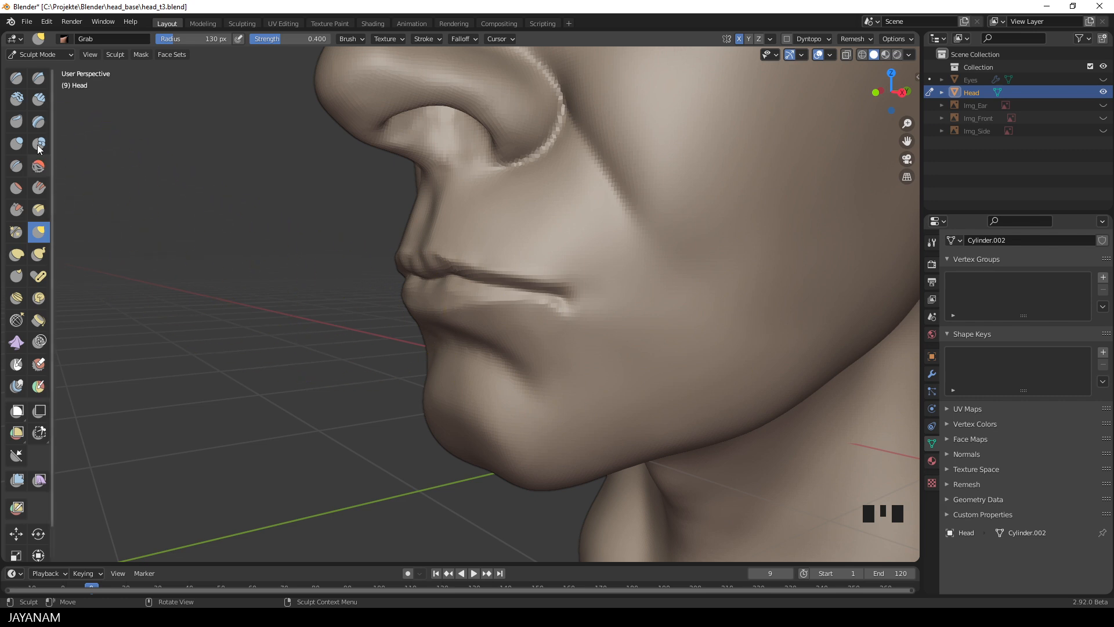
Step: Inflate volume along the cheek beside the mouth corner, smooth it, and orbit to review
{"action": "left_click", "coordinate": [18, 144]}
{"action": "middle_click_drag", "start_coordinate": [532, 384], "coordinate": [566, 365], "text": "ctrl"}
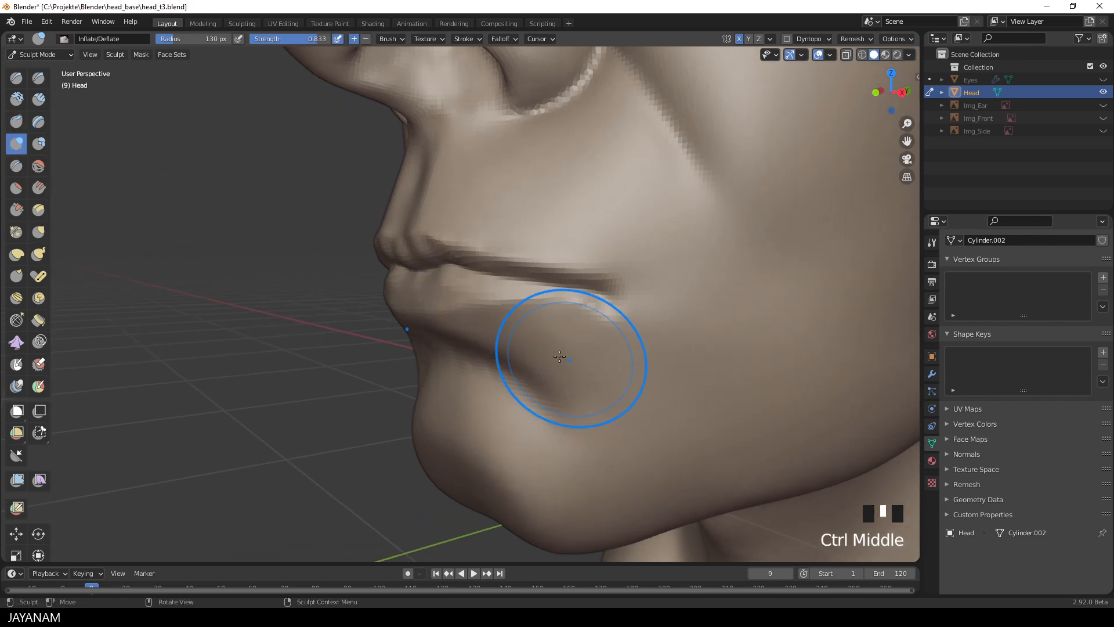
{"action": "left_click", "coordinate": [584, 355]}
{"action": "left_click", "coordinate": [653, 340]}
{"action": "left_click", "coordinate": [675, 300]}
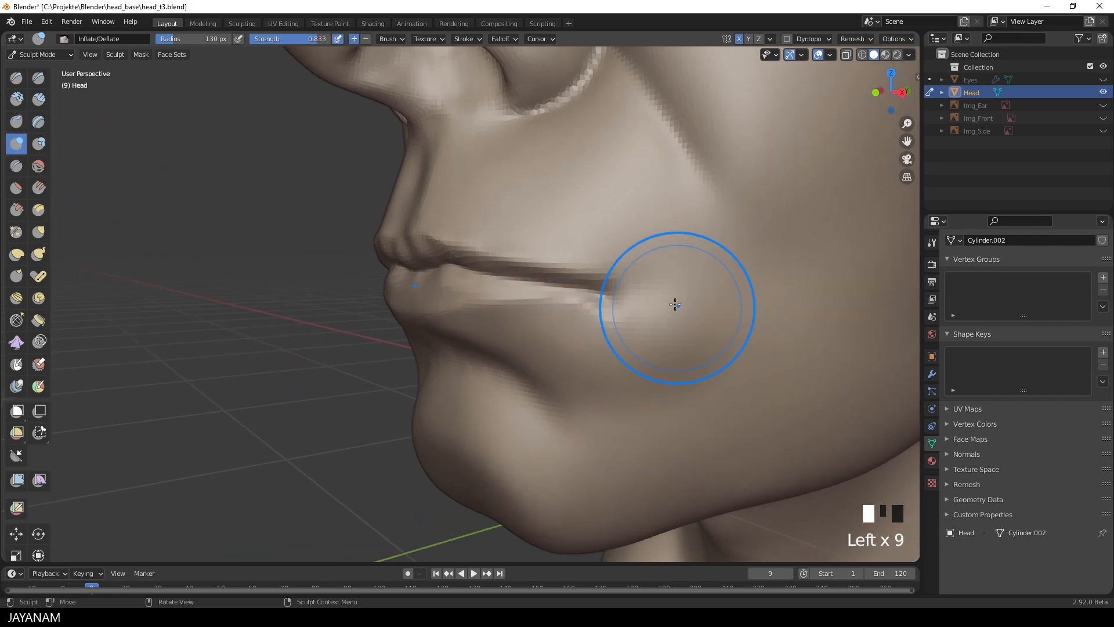
{"action": "left_click", "coordinate": [631, 245]}
{"action": "left_click", "coordinate": [662, 261]}
{"action": "left_click", "coordinate": [628, 239]}
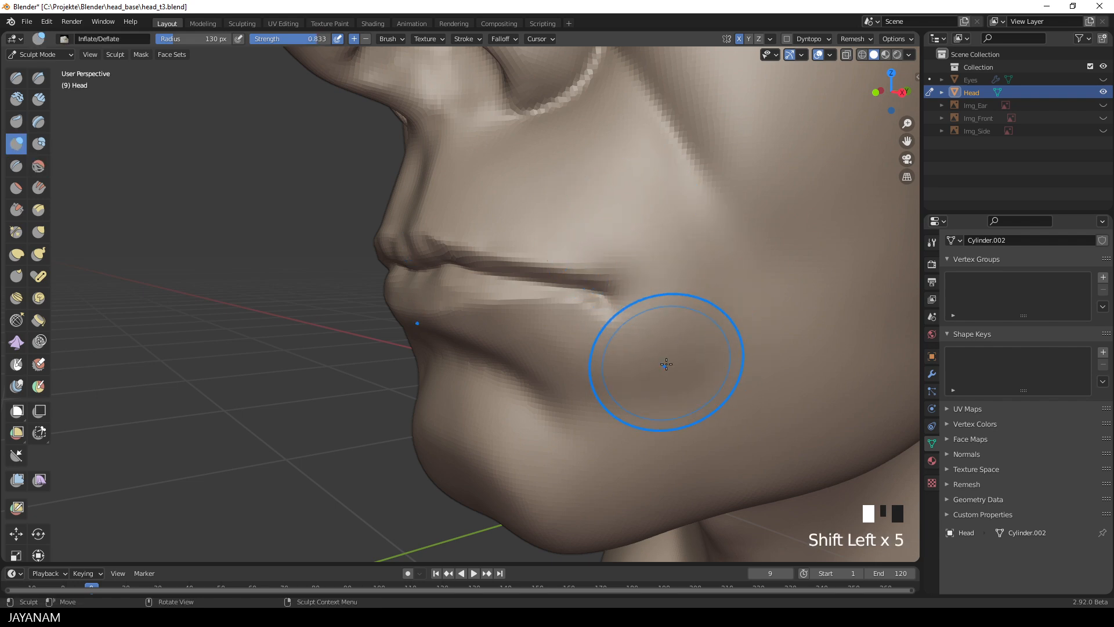
{"action": "middle_click_drag", "start_coordinate": [666, 364], "coordinate": [656, 363]}
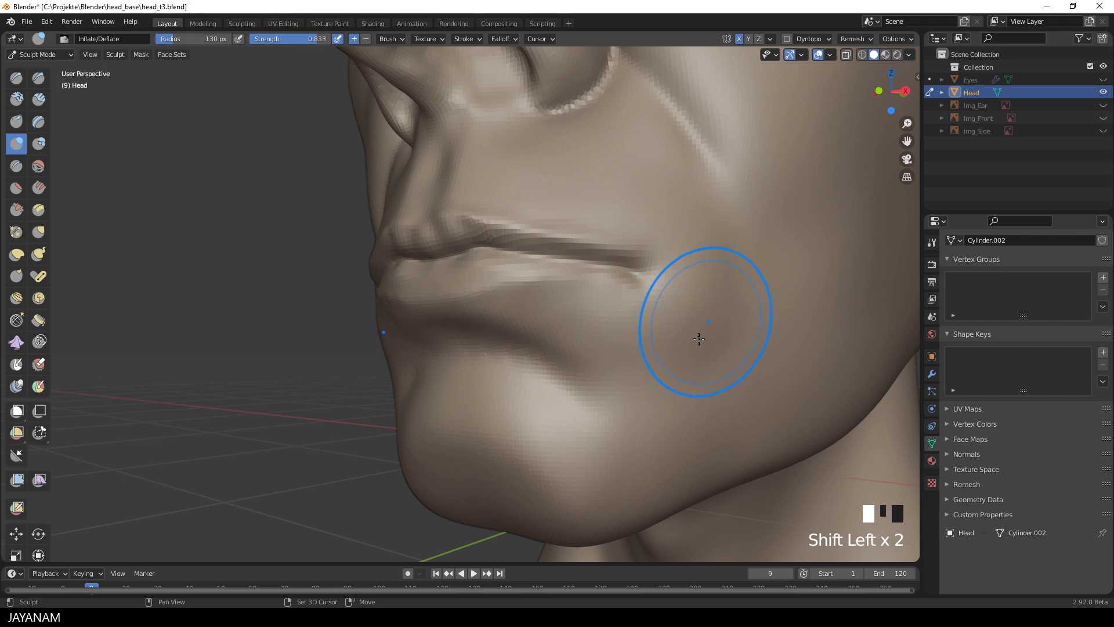
{"action": "mouse_move", "coordinate": [748, 349]}
{"action": "middle_mouse_down"}
{"action": "mouse_move", "coordinate": [777, 368]}
{"action": "mouse_move", "coordinate": [632, 466]}
{"action": "middle_mouse_up"}
Step: From front view, pull the upper and lower lips into a fuller shape with Grab
{"action": "key", "text": "KP_1"}
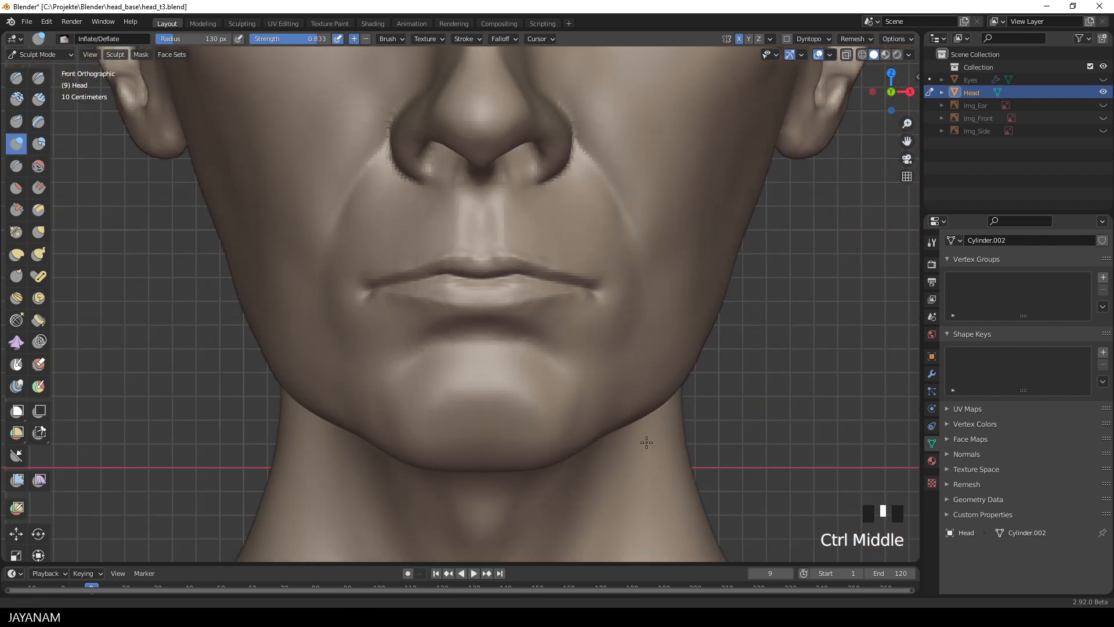
{"action": "middle_click_drag", "start_coordinate": [723, 419], "coordinate": [682, 396], "text": "ctrl"}
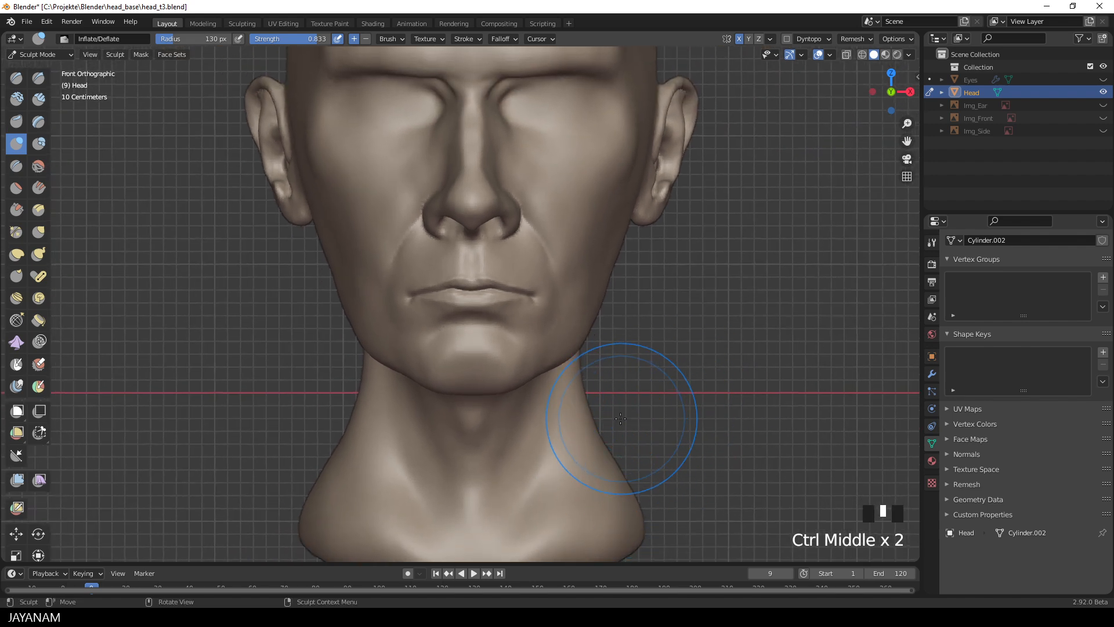
{"action": "mouse_move", "coordinate": [621, 420]}
{"action": "middle_mouse_down", "text": "ctrl"}
{"action": "mouse_move", "coordinate": [662, 384]}
{"action": "mouse_move", "coordinate": [675, 323]}
{"action": "mouse_move", "coordinate": [610, 279]}
{"action": "middle_mouse_up", "text": "ctrl"}
{"action": "key", "text": "g"}
{"action": "mouse_move", "coordinate": [600, 262]}
{"action": "left_mouse_down"}
{"action": "mouse_move", "coordinate": [471, 183]}
{"action": "mouse_move", "coordinate": [638, 250]}
{"action": "mouse_move", "coordinate": [558, 209]}
{"action": "mouse_move", "coordinate": [435, 226]}
{"action": "left_mouse_up"}
{"action": "middle_click_drag", "start_coordinate": [452, 287], "coordinate": [489, 253], "text": "ctrl"}
{"action": "mouse_move", "coordinate": [313, 244]}
{"action": "left_mouse_down"}
{"action": "mouse_move", "coordinate": [290, 239]}
{"action": "mouse_move", "coordinate": [636, 322]}
{"action": "left_mouse_up"}
{"action": "mouse_move", "coordinate": [636, 322]}
{"action": "middle_mouse_down", "text": "ctrl"}
{"action": "mouse_move", "coordinate": [636, 348]}
{"action": "mouse_move", "coordinate": [609, 348]}
{"action": "mouse_move", "coordinate": [644, 305]}
{"action": "middle_mouse_up", "text": "ctrl"}
Step: Inflate the crease between the lips and crease a sharp outline along the upper lip
{"action": "key", "text": "i"}
{"action": "key", "text": "f"}
{"action": "mouse_move", "coordinate": [644, 296]}
{"action": "left_mouse_down"}
{"action": "mouse_move", "coordinate": [610, 262]}
{"action": "mouse_move", "coordinate": [641, 292]}
{"action": "left_mouse_up"}
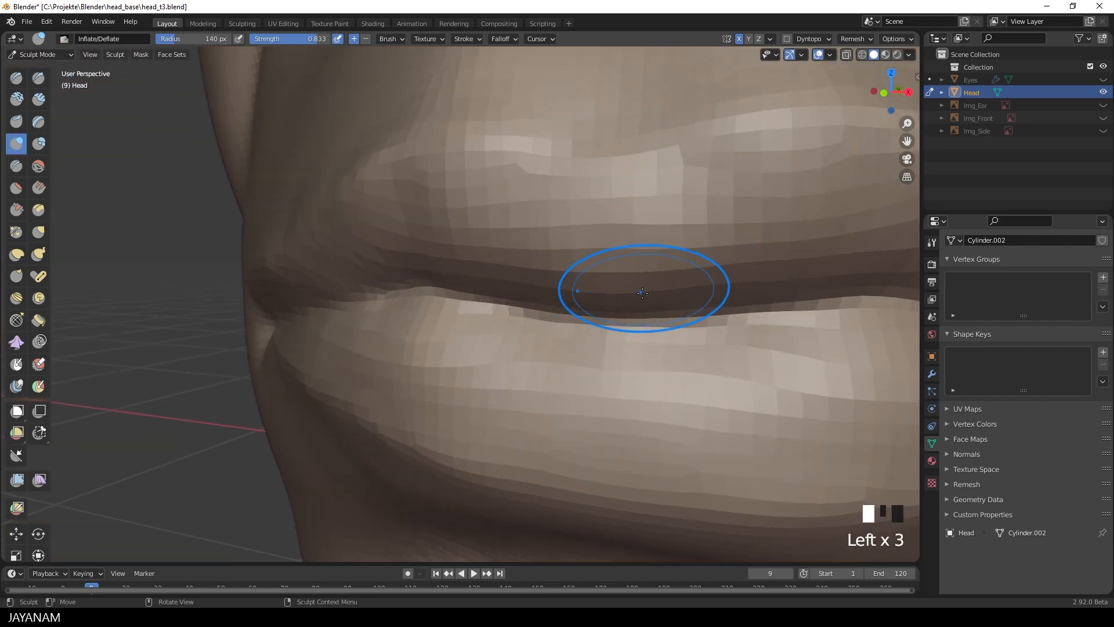
{"action": "mouse_move", "coordinate": [641, 291]}
{"action": "middle_mouse_down", "text": "ctrl"}
{"action": "mouse_move", "coordinate": [680, 367]}
{"action": "mouse_move", "coordinate": [662, 419]}
{"action": "mouse_move", "coordinate": [740, 391]}
{"action": "mouse_move", "coordinate": [680, 340]}
{"action": "middle_mouse_up", "text": "ctrl"}
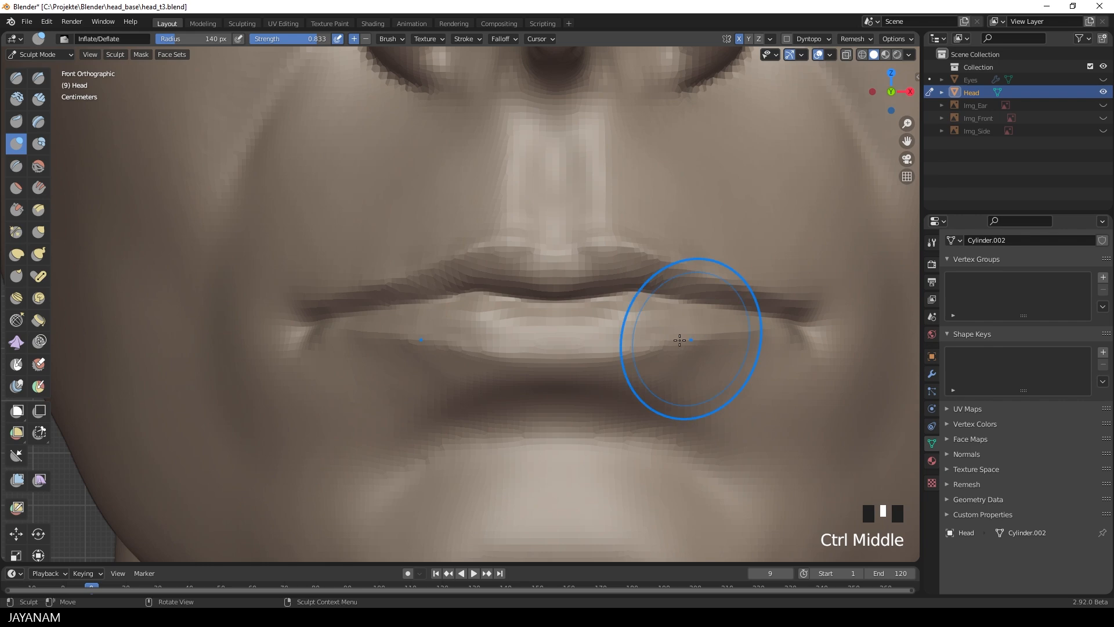
{"action": "key", "text": "shift+c"}
{"action": "key", "text": "f"}
{"action": "middle_click_drag", "start_coordinate": [527, 323], "coordinate": [567, 261], "text": "ctrl"}
{"action": "left_click_drag", "start_coordinate": [610, 208], "coordinate": [589, 202], "text": "ctrl"}
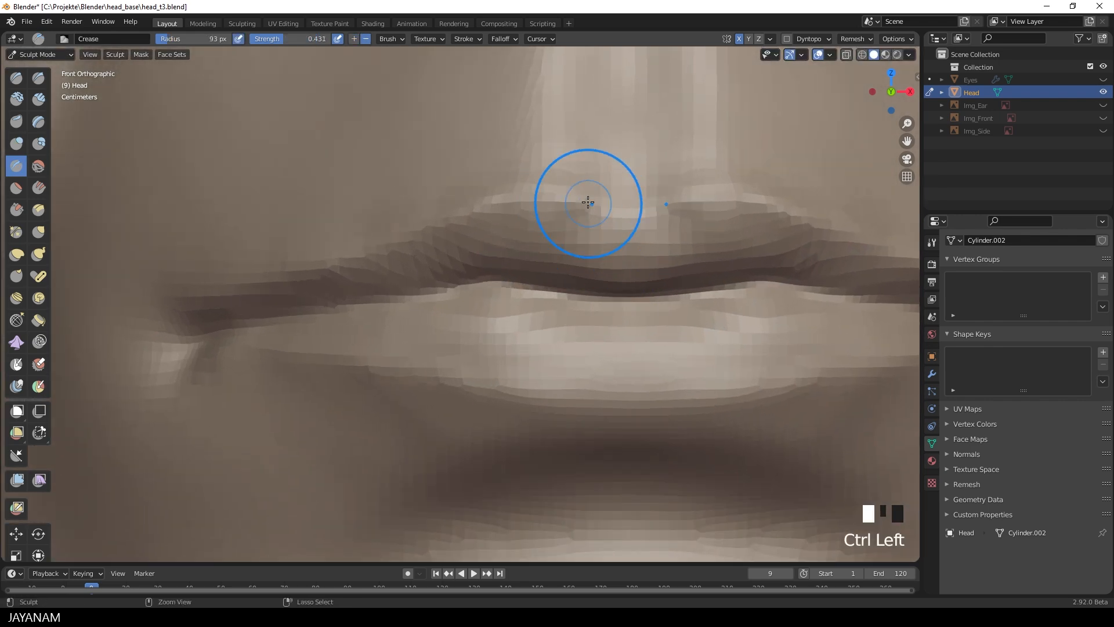
Step: Inflate the upper lip, review the whole head at an angle and save the file
{"action": "key", "text": "i"}
{"action": "left_click_drag", "start_coordinate": [625, 253], "coordinate": [589, 229]}
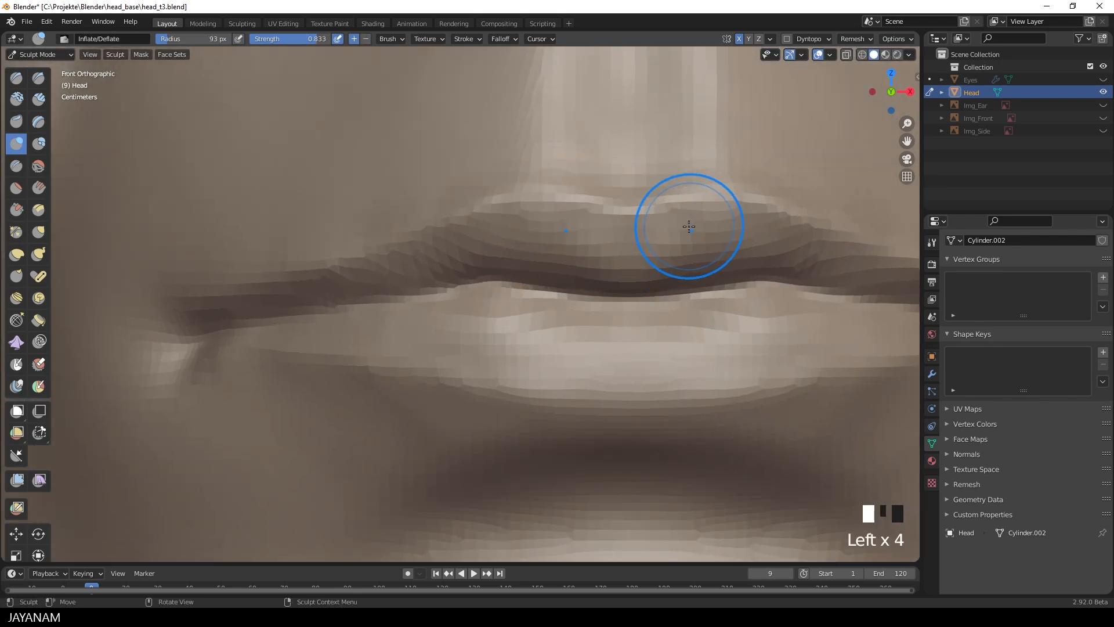
{"action": "mouse_move", "coordinate": [750, 328]}
{"action": "middle_mouse_down", "text": "ctrl"}
{"action": "mouse_move", "coordinate": [644, 426]}
{"action": "mouse_move", "coordinate": [662, 453]}
{"action": "middle_mouse_up", "text": "ctrl"}
{"action": "mouse_move", "coordinate": [741, 375]}
{"action": "middle_mouse_down"}
{"action": "mouse_move", "coordinate": [706, 394]}
{"action": "mouse_move", "coordinate": [758, 365]}
{"action": "mouse_move", "coordinate": [783, 392]}
{"action": "mouse_move", "coordinate": [756, 404]}
{"action": "middle_mouse_up"}
{"action": "key", "text": "ctrl+s"}
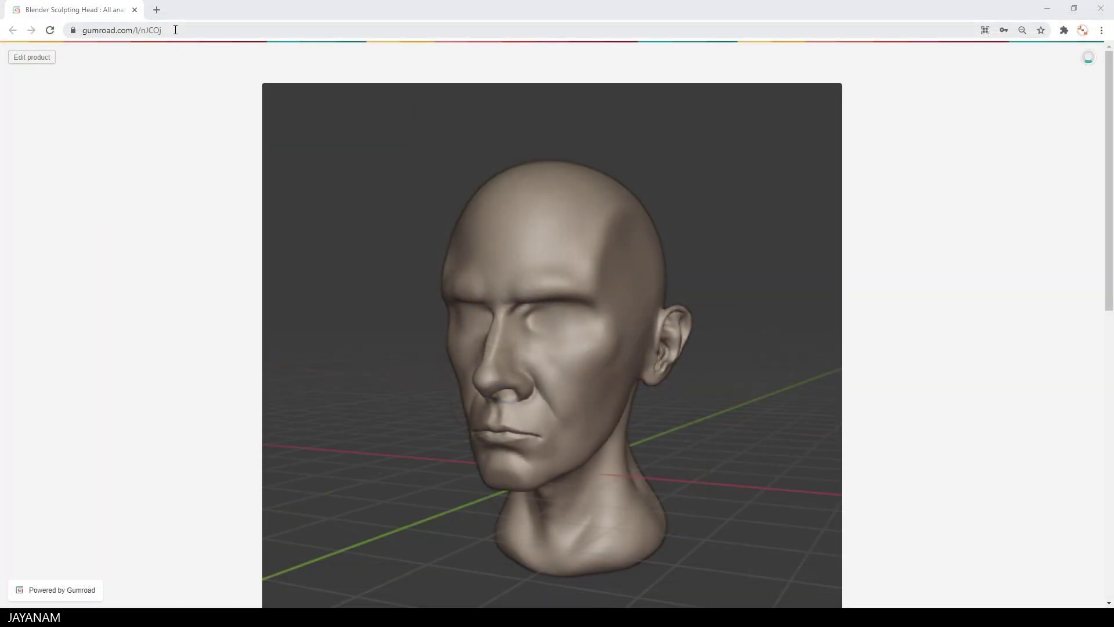
Step: Scroll the Gumroad Blender Sculpting Head page to its title, price and description
{"action": "left_click", "coordinate": [175, 30]}
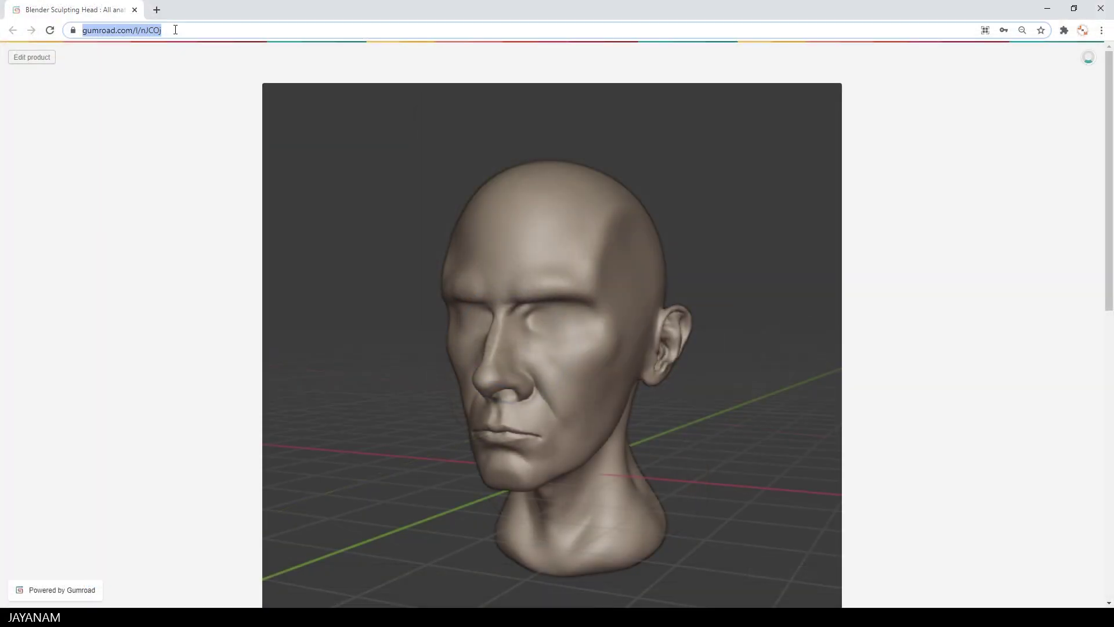
{"action": "middle_click", "coordinate": [171, 163]}
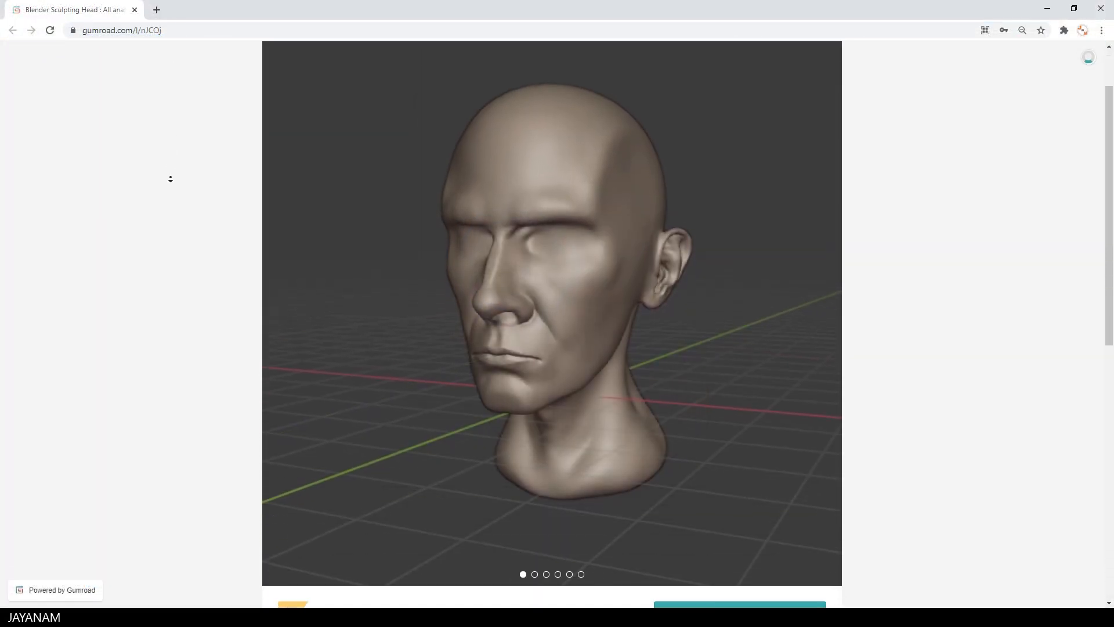